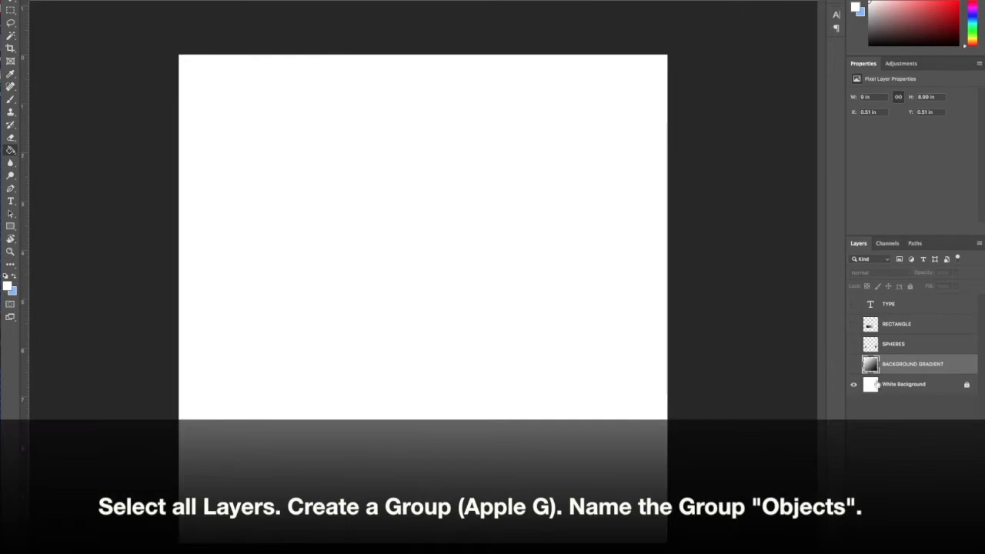
Step: Make the BACKGROUND GRADIENT, SPHERES, RECTANGLE and TYPE layers visible
{"action": "left_click", "coordinate": [853, 364]}
{"action": "left_click", "coordinate": [853, 344]}
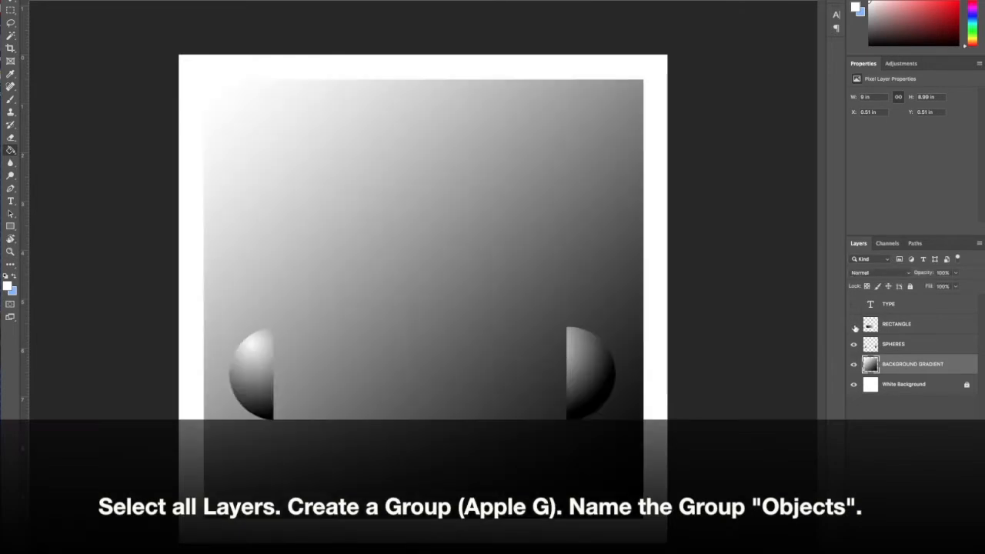
{"action": "left_click", "coordinate": [853, 324]}
{"action": "left_click", "coordinate": [853, 304]}
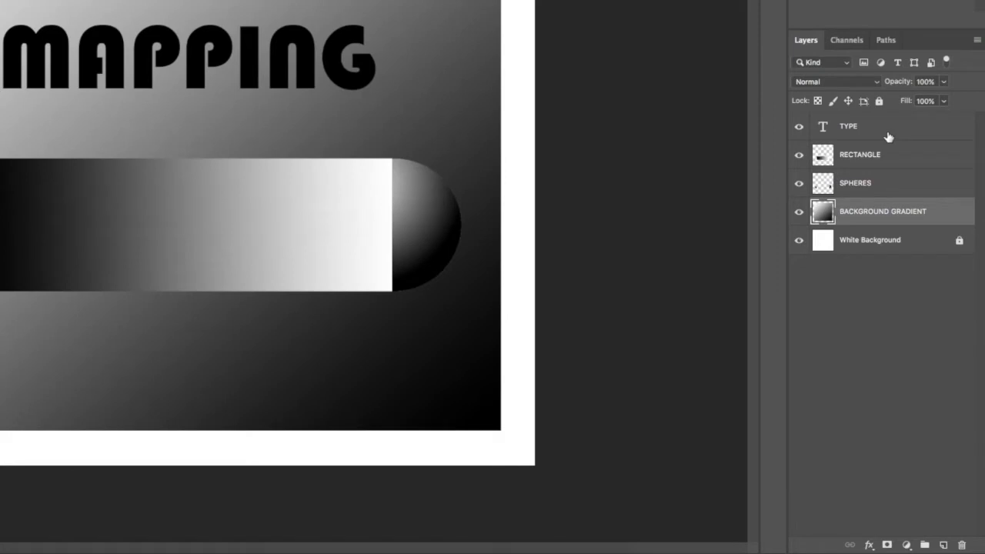
Step: Group the layers from BACKGROUND GRADIENT up to TYPE and name the group OBJECTS
{"action": "left_click", "coordinate": [889, 137], "text": "shift"}
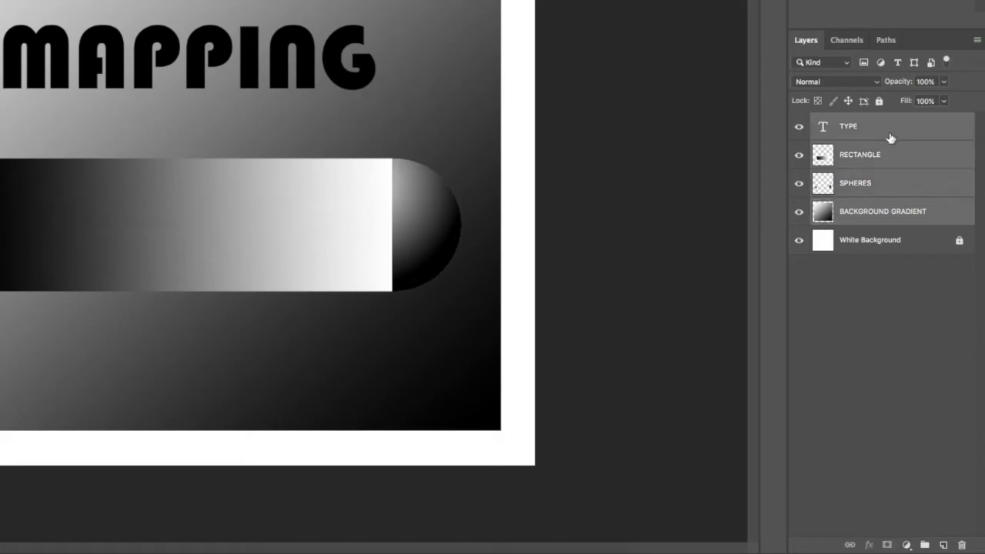
{"action": "left_click", "coordinate": [924, 545]}
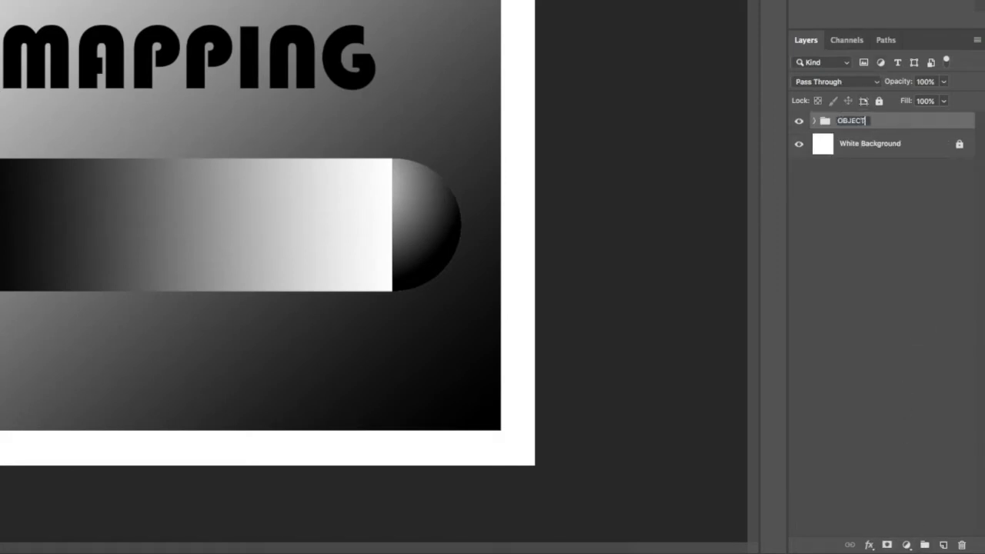
{"action": "key", "text": "Return"}
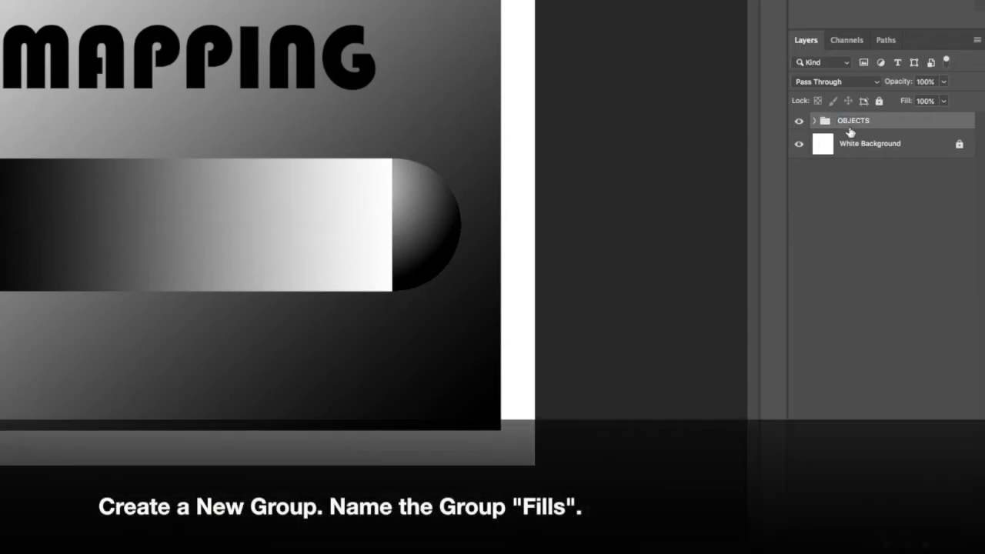
Step: Create a new group named FILLS directly above the White Background layer
{"action": "left_click", "coordinate": [874, 140]}
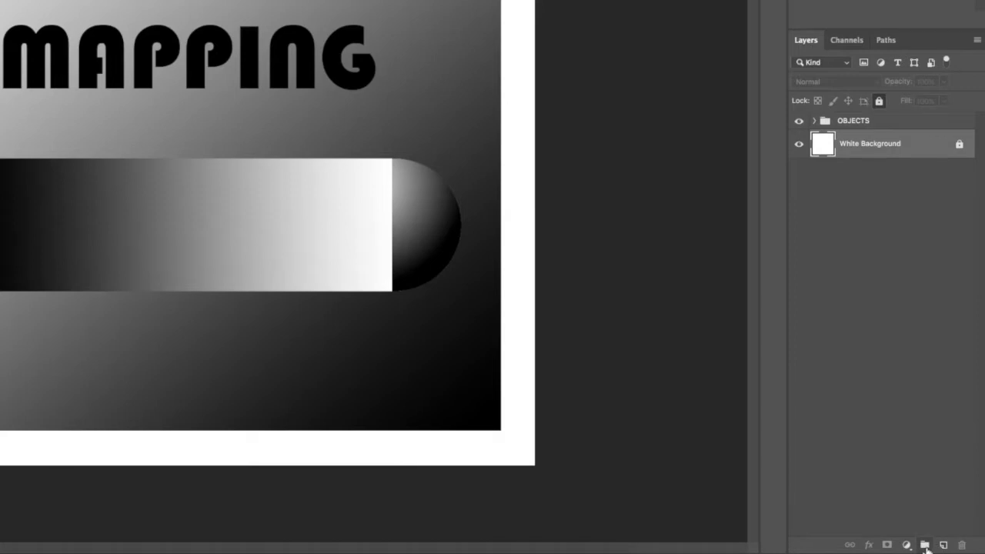
{"action": "left_click", "coordinate": [925, 546]}
{"action": "type", "text": "FILLS"}
{"action": "key", "text": "Return"}
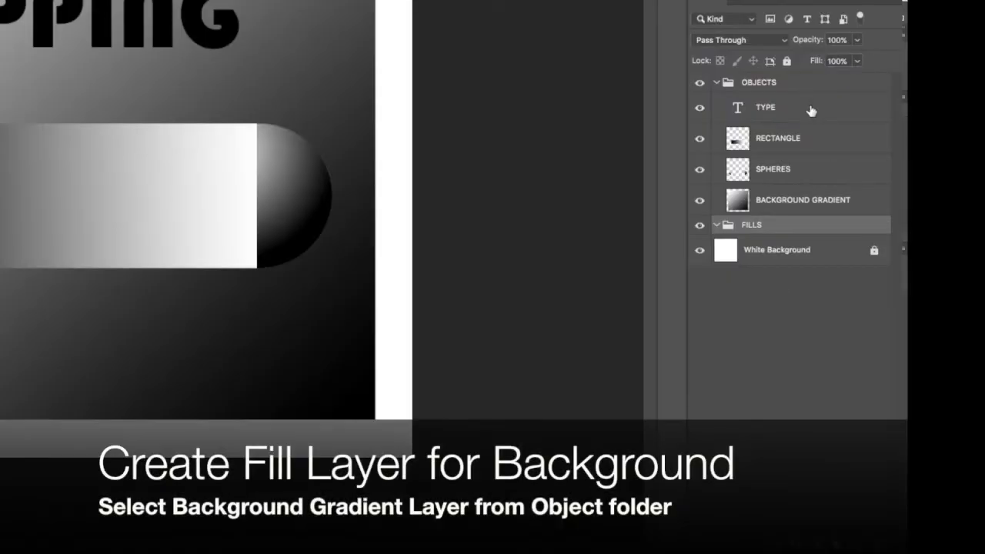
Step: On the BACKGROUND GRADIENT layer, select the area outside the gradient square with the Magic Wand and invert the selection
{"action": "left_click", "coordinate": [815, 203]}
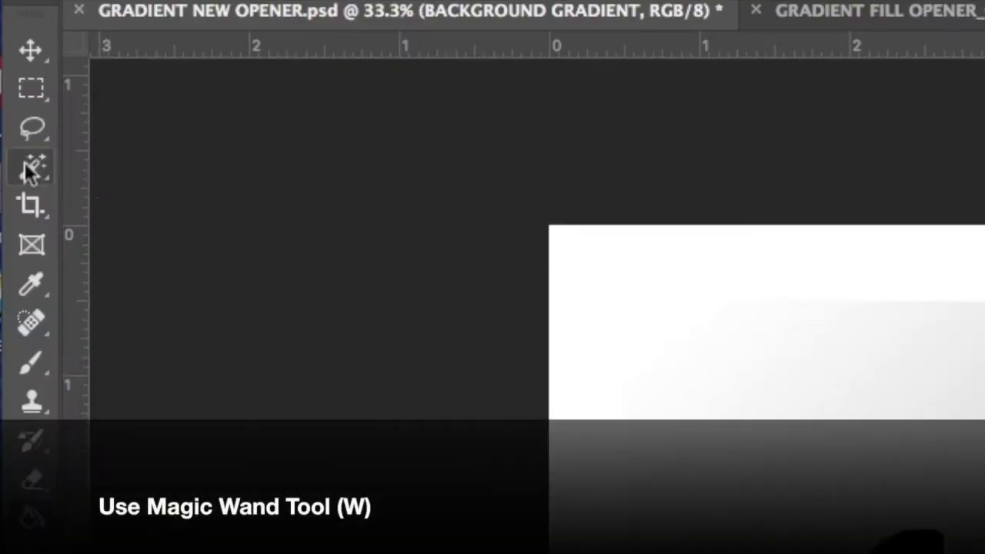
{"action": "left_click", "coordinate": [30, 168]}
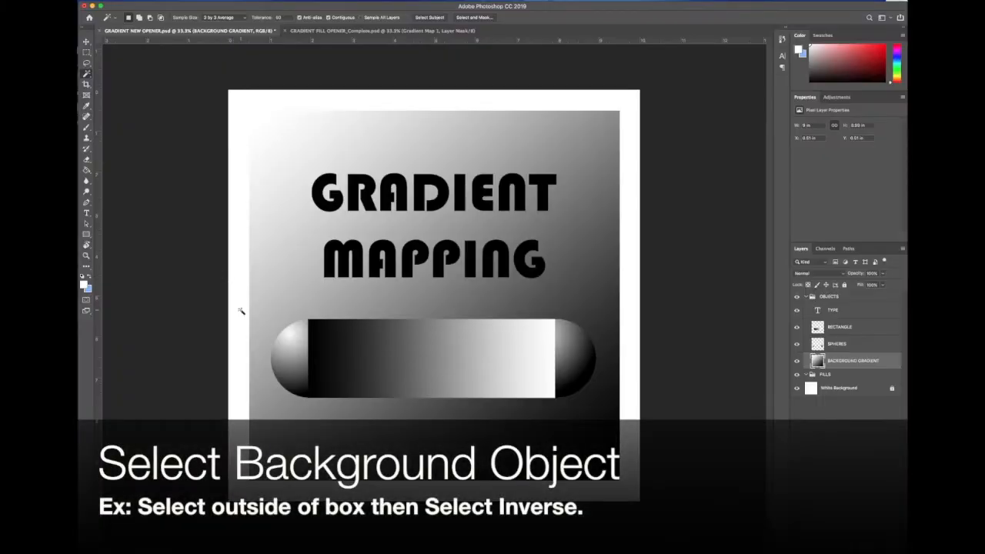
{"action": "left_click", "coordinate": [241, 310]}
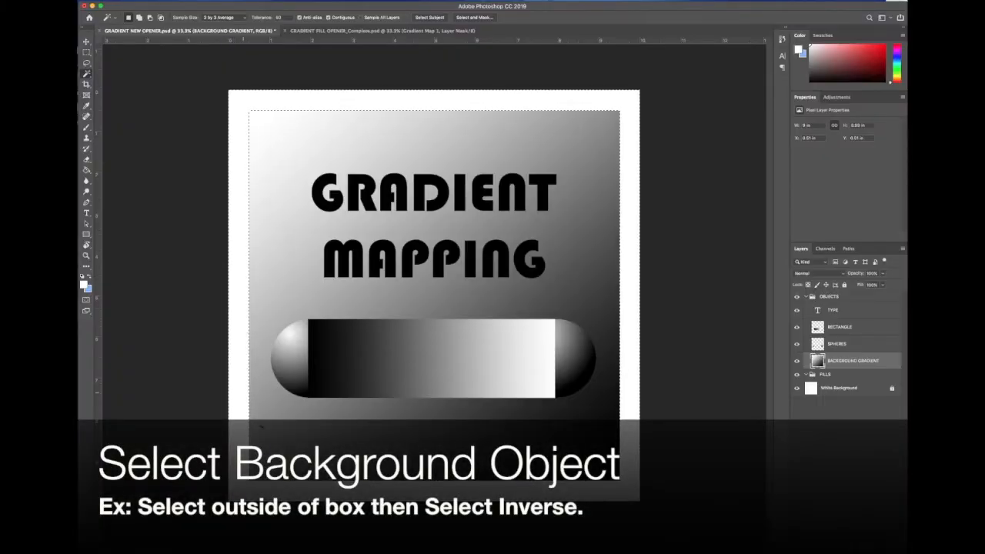
{"action": "right_click", "coordinate": [370, 465]}
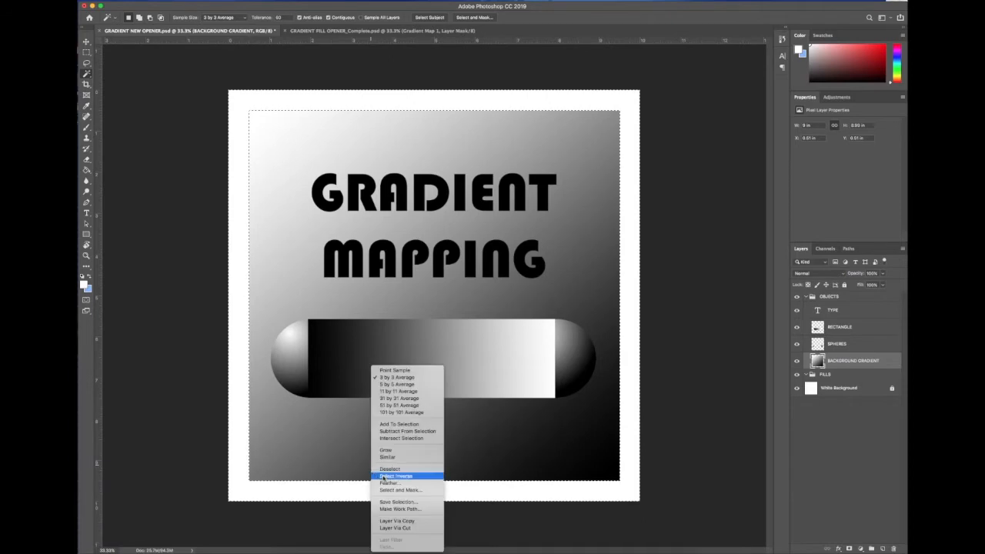
{"action": "left_click", "coordinate": [392, 476]}
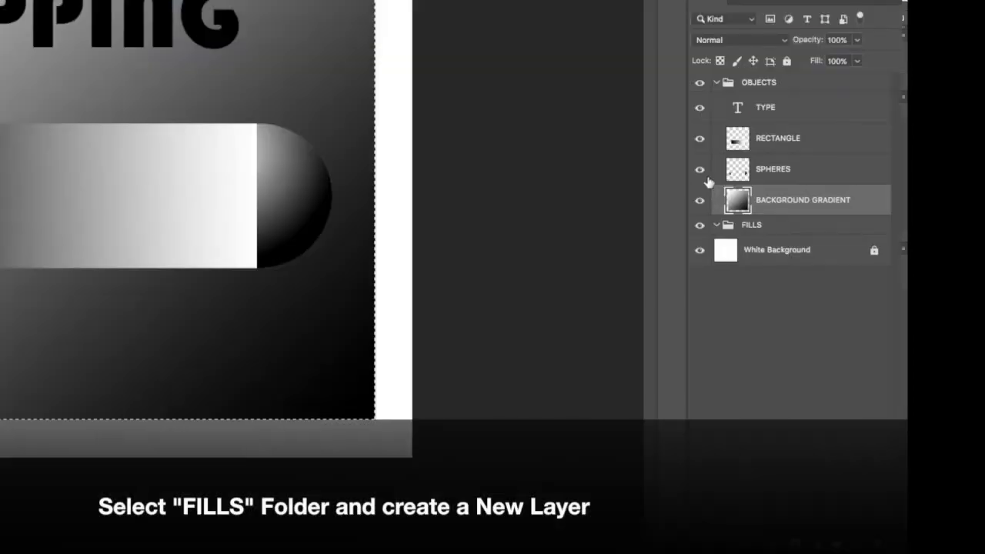
Step: Add a new layer inside the FILLS group and name it BACKGROUND FILL
{"action": "left_click", "coordinate": [787, 227]}
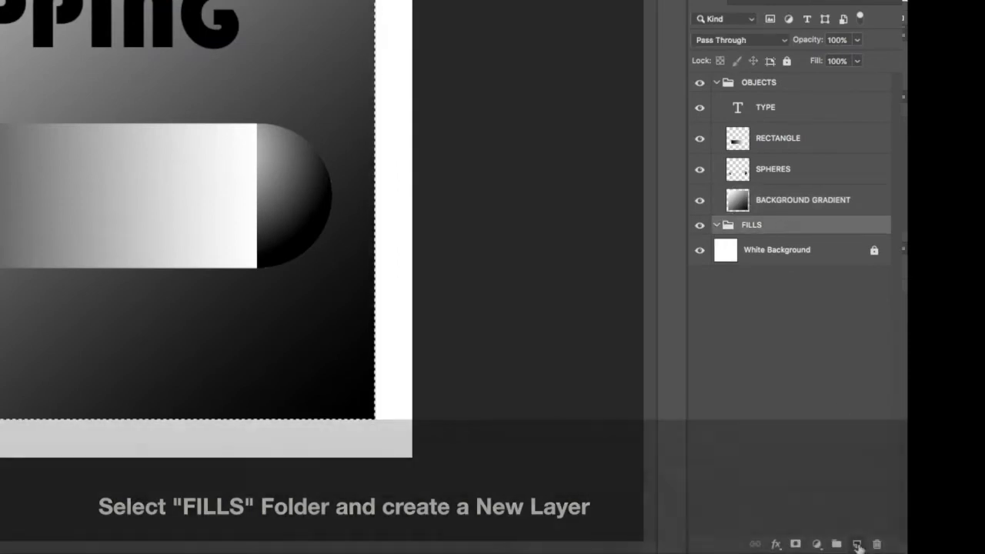
{"action": "left_click", "coordinate": [856, 544]}
{"action": "double_click", "coordinate": [765, 256]}
{"action": "type", "text": "BAC"}
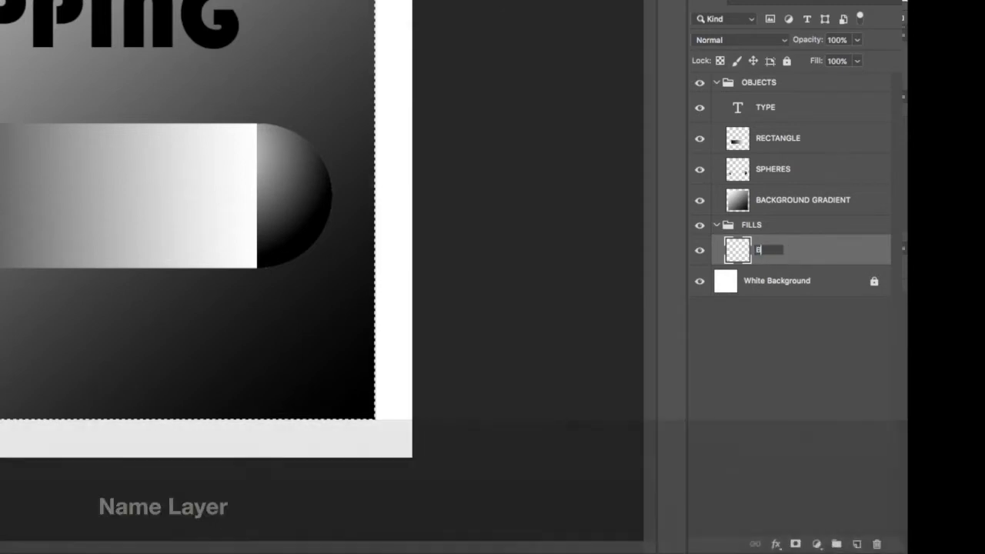
{"action": "type", "text": "KGROUND FILL"}
{"action": "key", "text": "Return"}
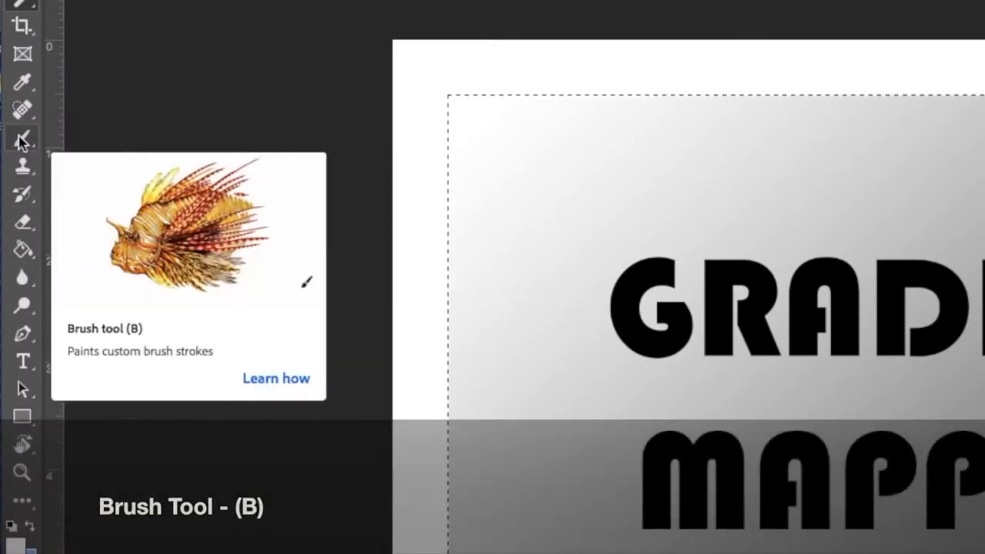
Step: Fill the selected square on BACKGROUND FILL with bright magenta using the Brush tool, and hide that layer
{"action": "left_click", "coordinate": [22, 139]}
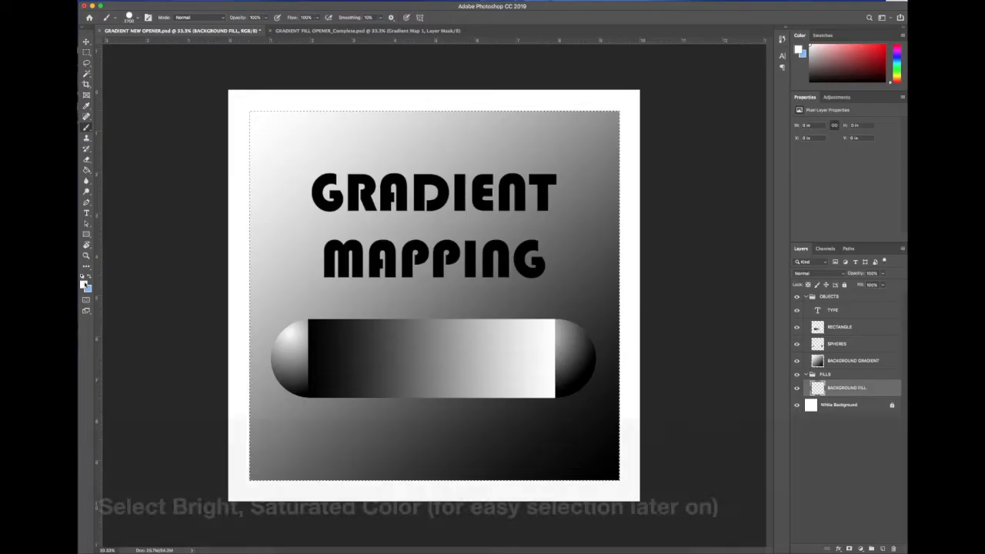
{"action": "left_click", "coordinate": [16, 544]}
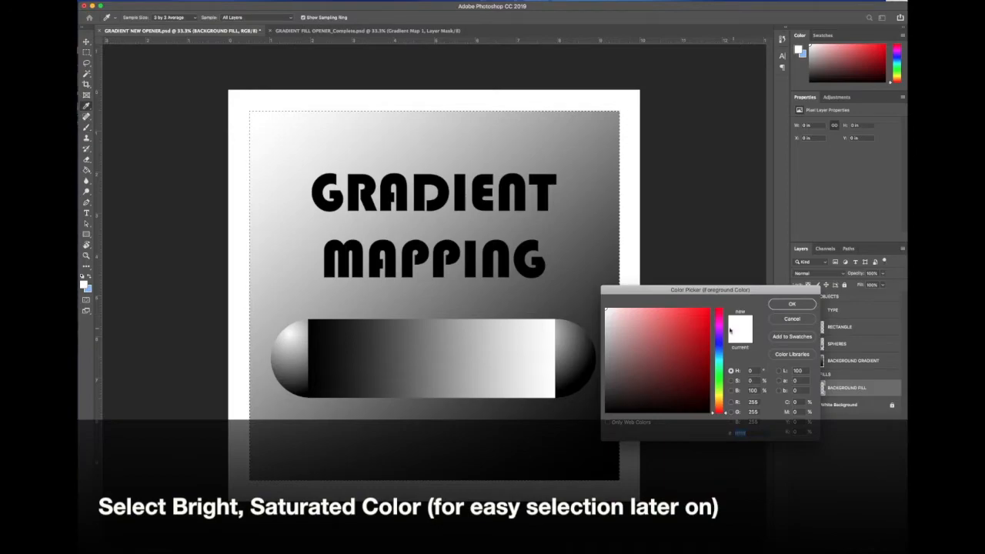
{"action": "left_click", "coordinate": [719, 325]}
{"action": "left_click", "coordinate": [706, 311]}
{"action": "left_click", "coordinate": [792, 304]}
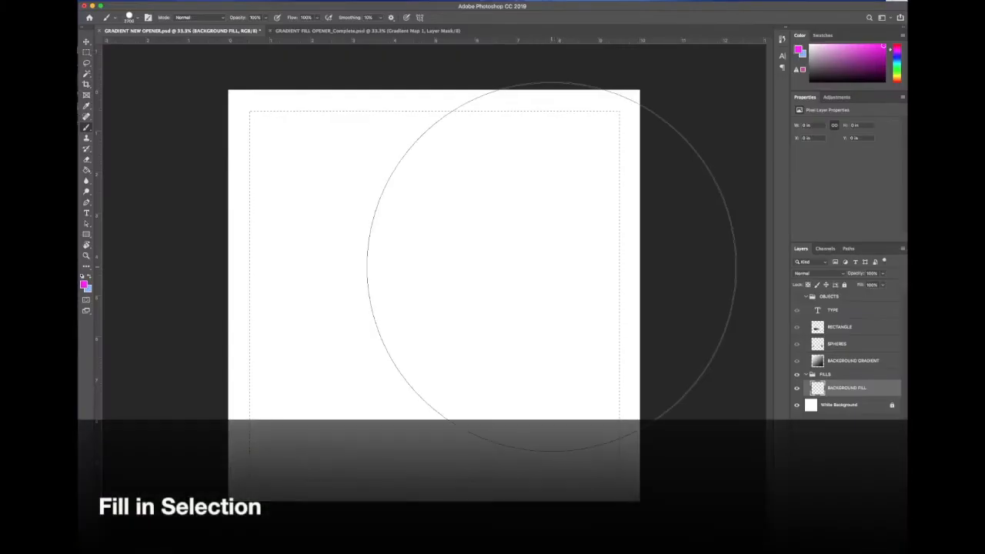
{"action": "mouse_move", "coordinate": [567, 208]}
{"action": "left_mouse_down"}
{"action": "mouse_move", "coordinate": [325, 211]}
{"action": "mouse_move", "coordinate": [303, 272]}
{"action": "mouse_move", "coordinate": [298, 374]}
{"action": "mouse_move", "coordinate": [398, 401]}
{"action": "mouse_move", "coordinate": [626, 406]}
{"action": "left_mouse_up"}
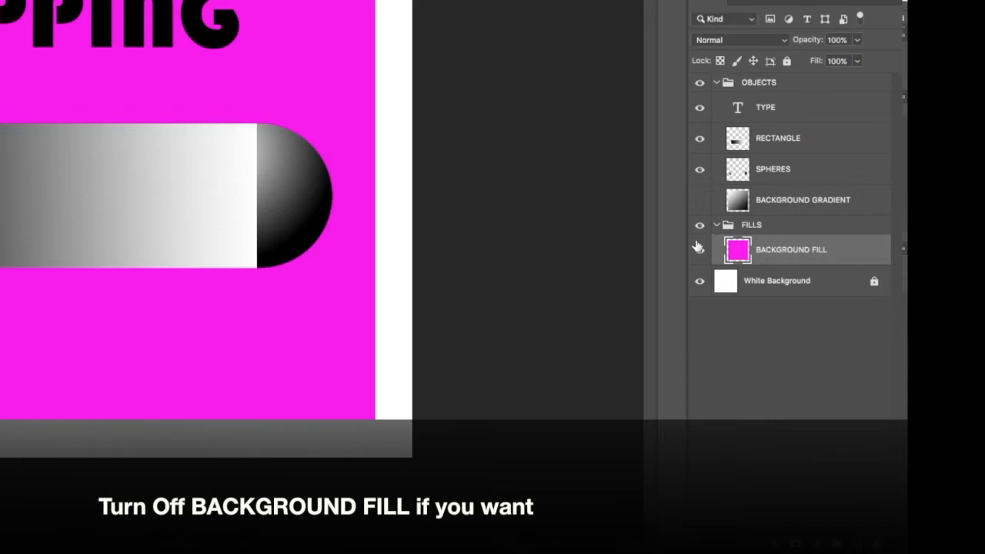
{"action": "left_click", "coordinate": [699, 250]}
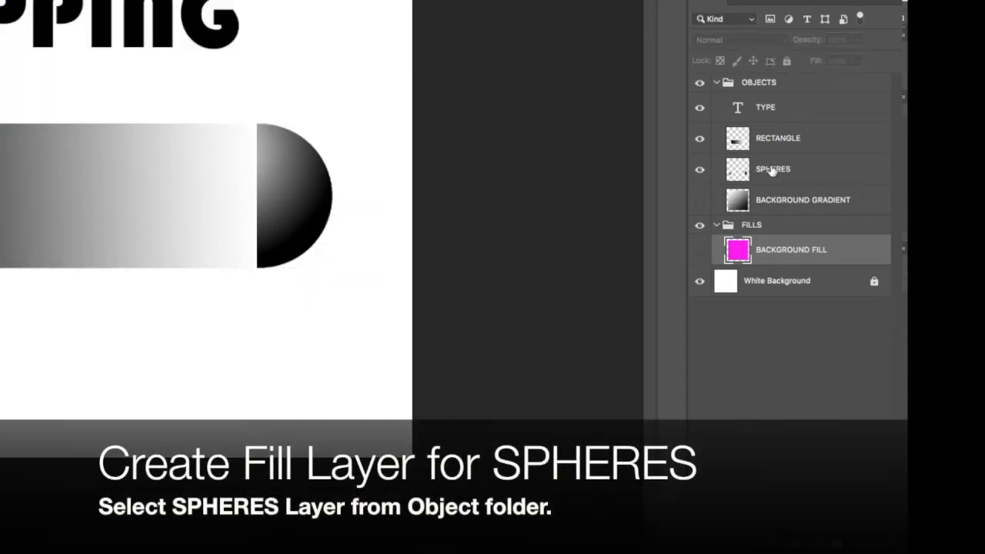
Step: On the SPHERES layer, select the area outside the spheres with the Magic Wand and invert the selection
{"action": "left_click", "coordinate": [778, 170]}
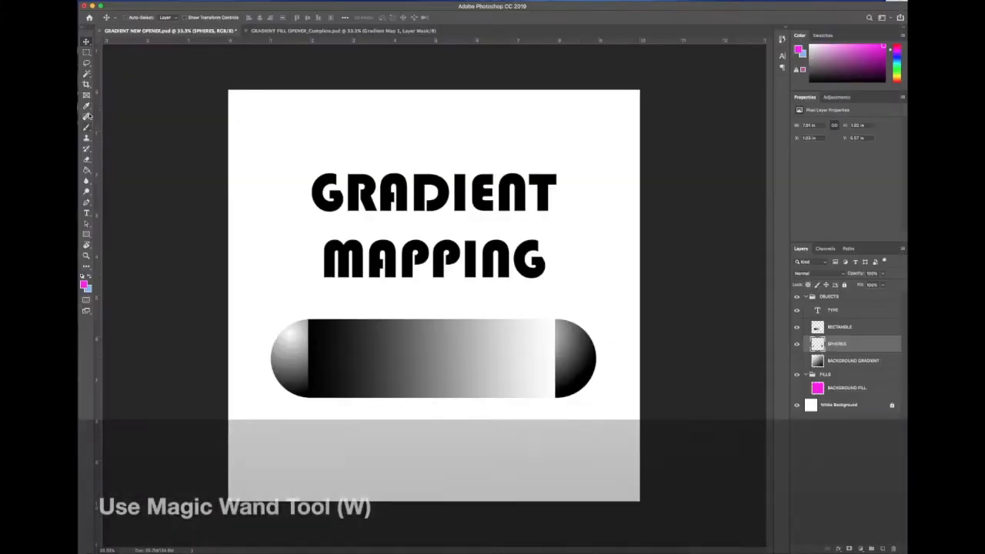
{"action": "left_click", "coordinate": [87, 73]}
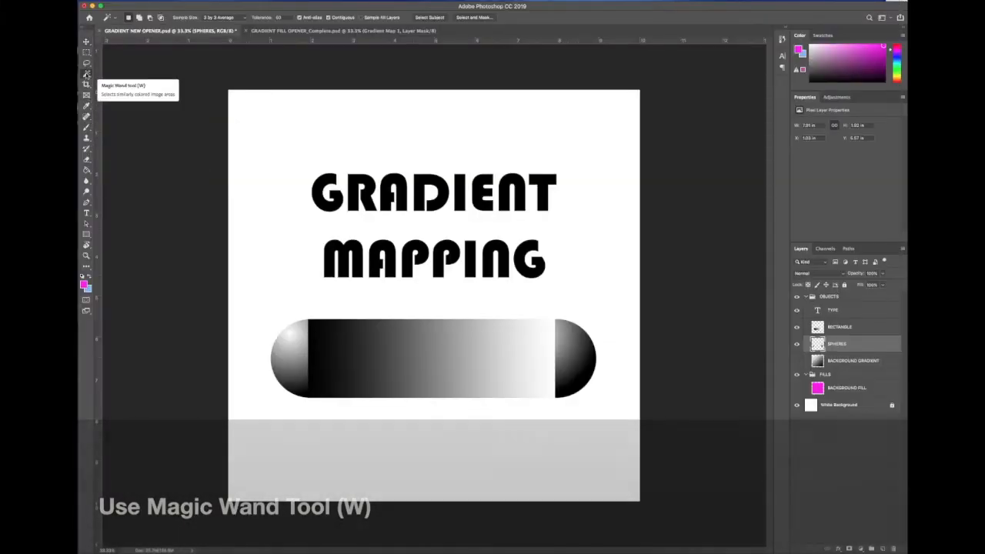
{"action": "left_click", "coordinate": [283, 301]}
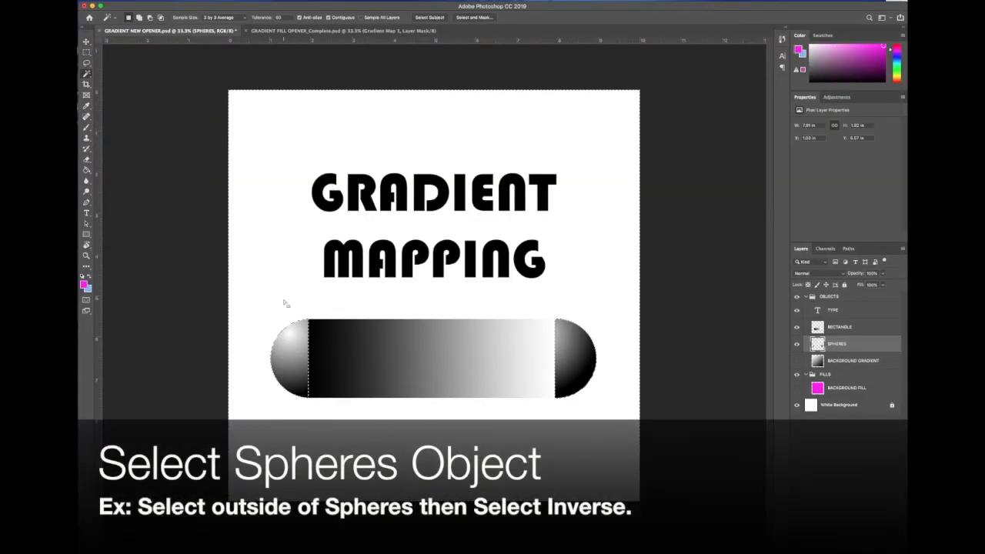
{"action": "right_click", "coordinate": [333, 309]}
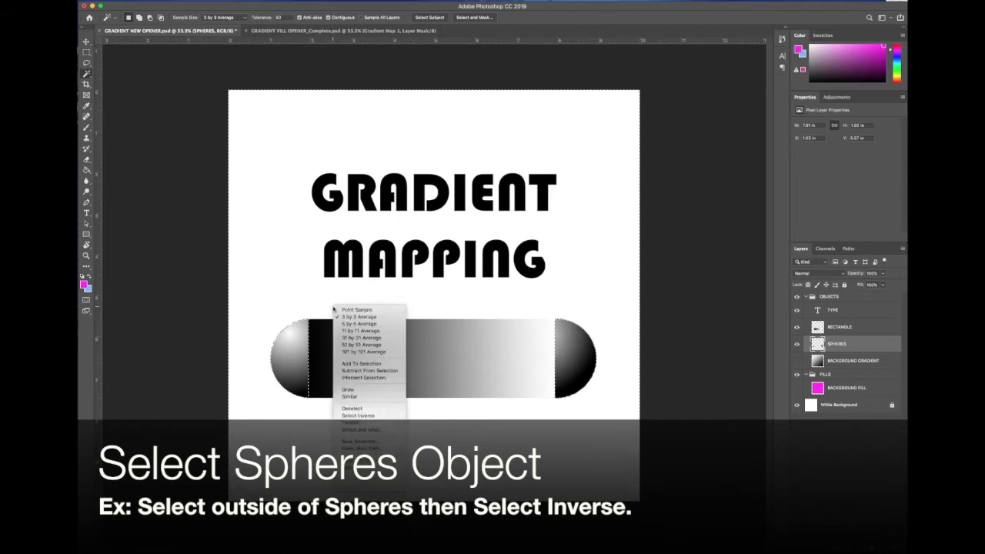
{"action": "left_click", "coordinate": [376, 414]}
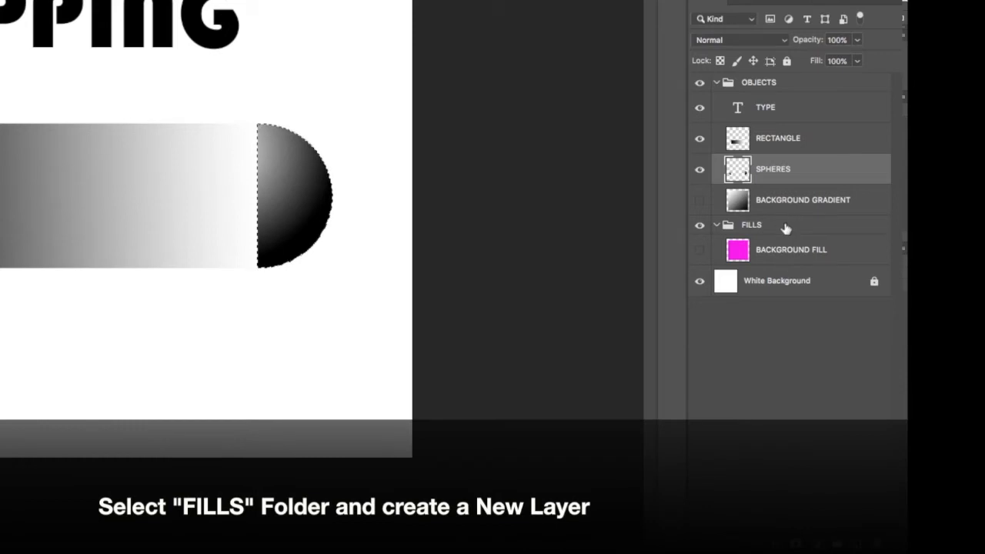
Step: Add a new layer inside the FILLS group and name it Spheres Fill
{"action": "left_click", "coordinate": [784, 228]}
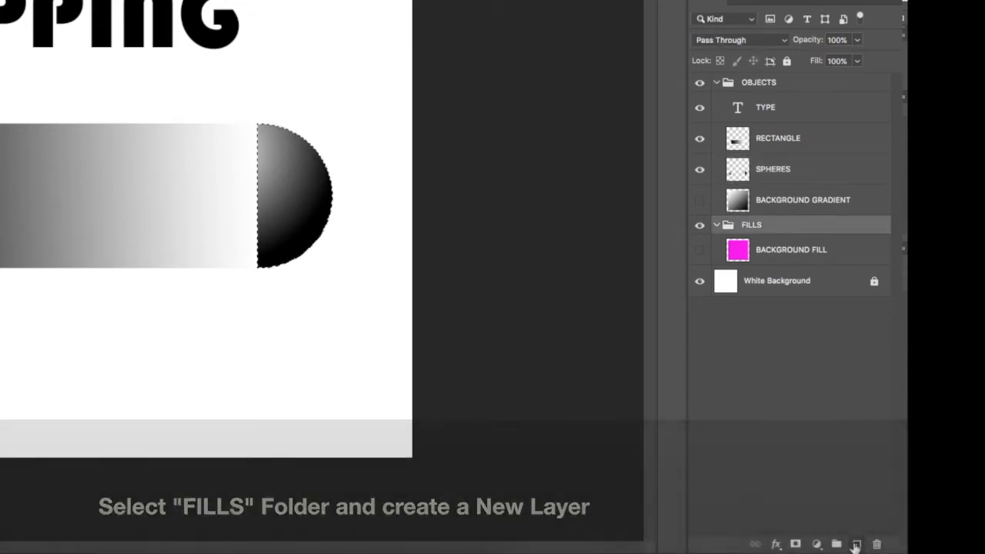
{"action": "left_click", "coordinate": [856, 545]}
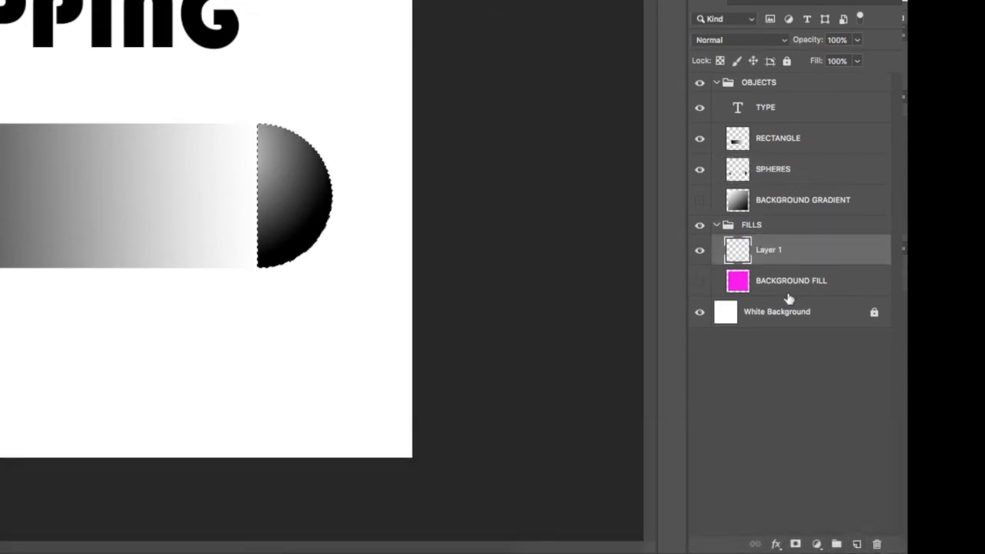
{"action": "double_click", "coordinate": [769, 250]}
{"action": "type", "text": "Sphe"}
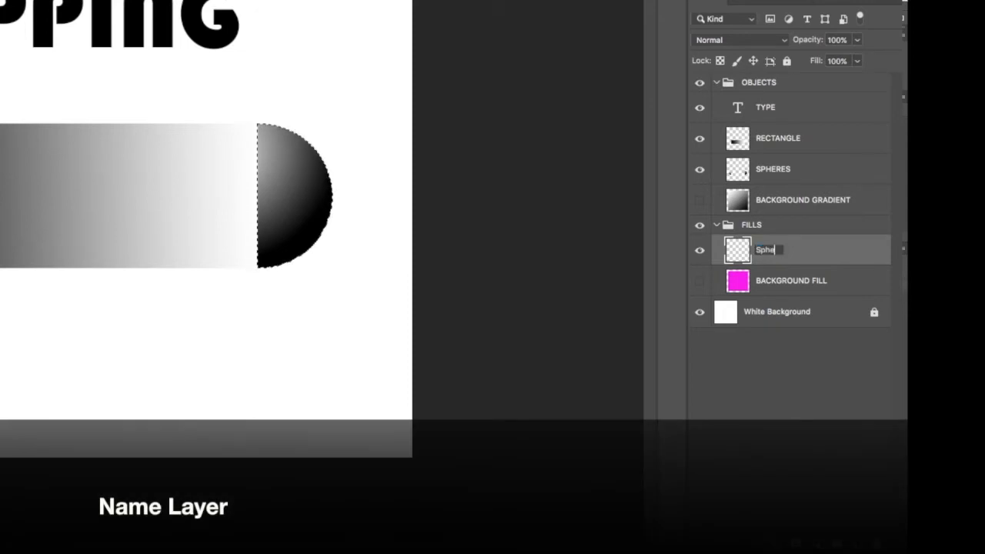
{"action": "type", "text": "res Fill"}
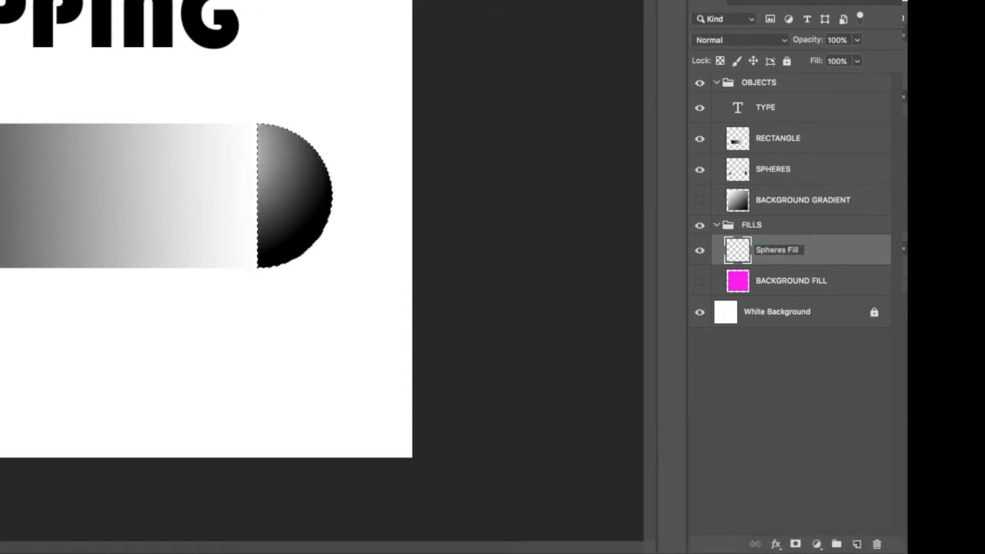
{"action": "key", "text": "Return"}
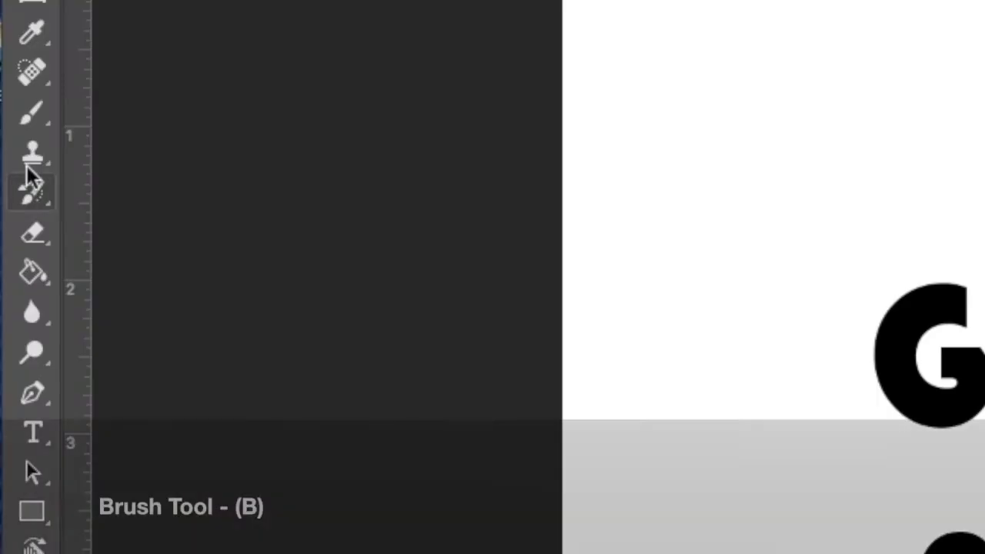
Step: Hide the OBJECTS group and fill the selected sphere shapes on Spheres Fill with bright blue using the Brush tool
{"action": "left_click", "coordinate": [28, 112]}
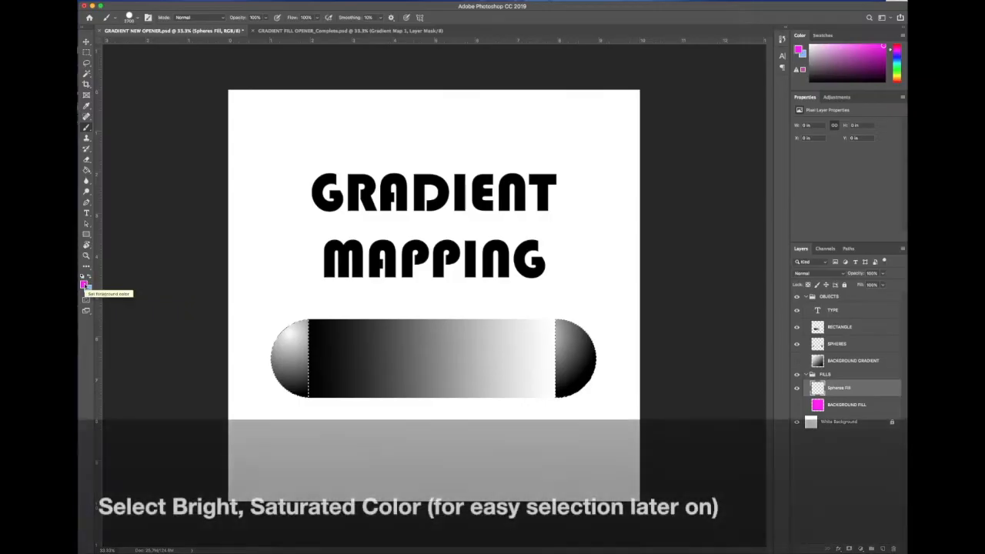
{"action": "left_click", "coordinate": [85, 286]}
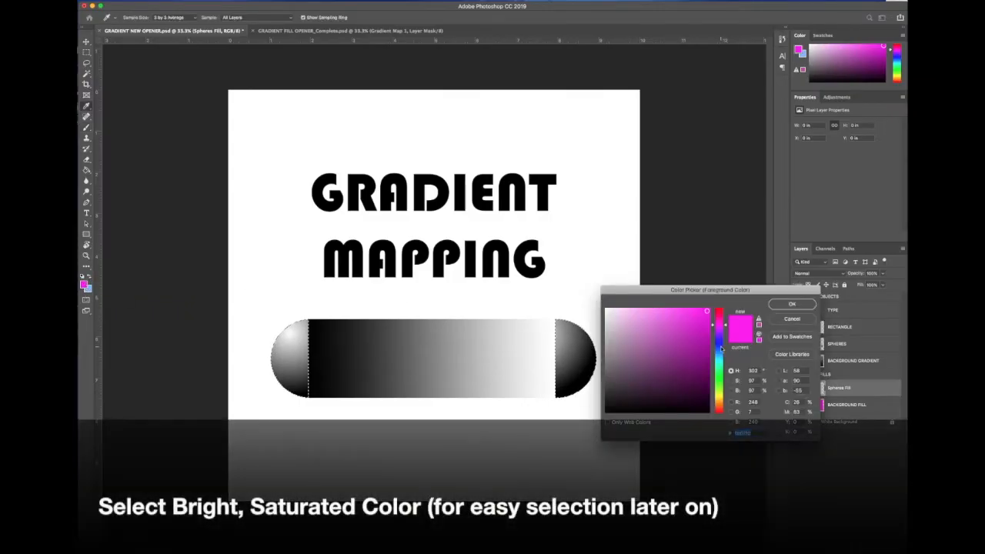
{"action": "left_click_drag", "start_coordinate": [721, 348], "coordinate": [721, 345]}
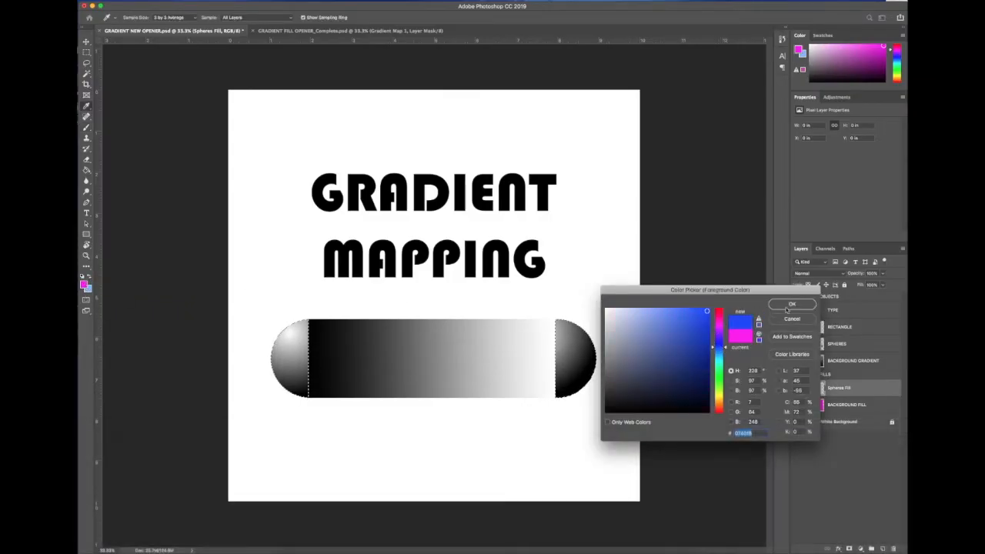
{"action": "left_click", "coordinate": [790, 305]}
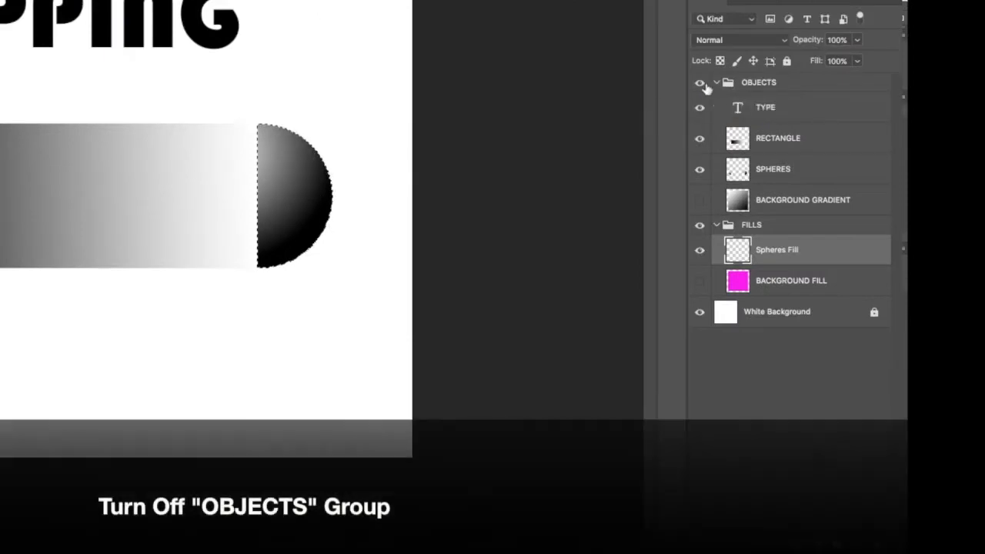
{"action": "left_click", "coordinate": [699, 83]}
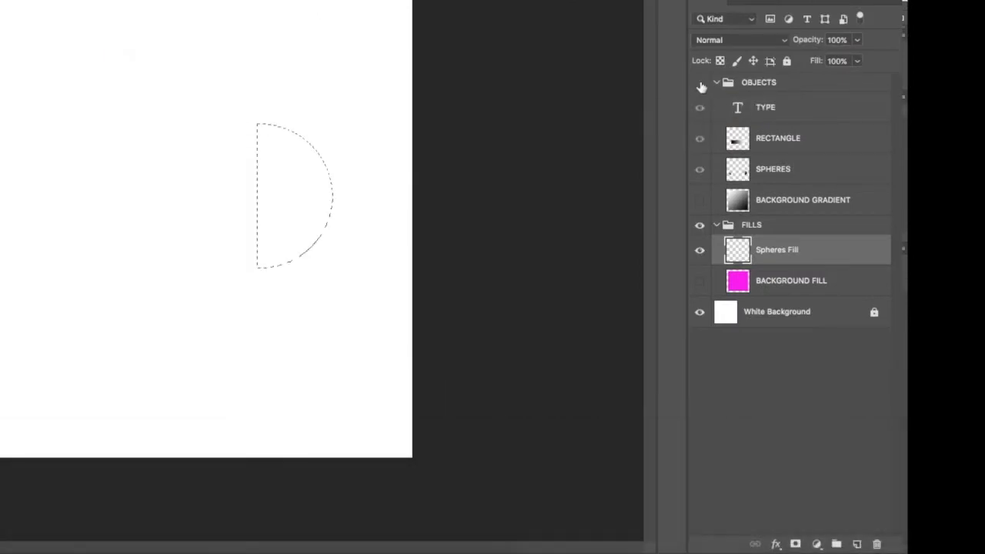
{"action": "left_click", "coordinate": [294, 195]}
{"action": "left_click", "coordinate": [323, 330]}
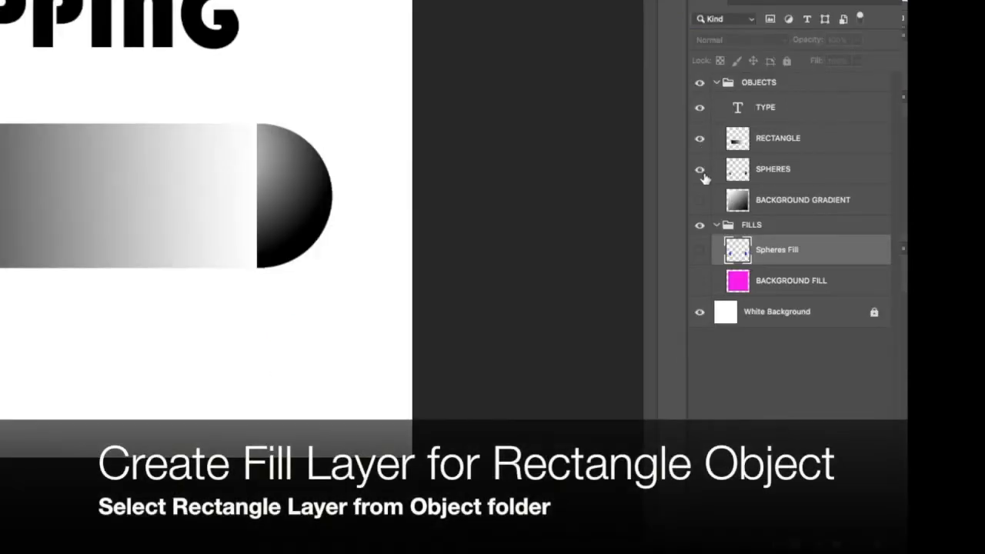
Step: Hide the SPHERES layer, and on the RECTANGLE layer select the area outside the rectangle with the Magic Wand and invert the selection
{"action": "left_click", "coordinate": [699, 170]}
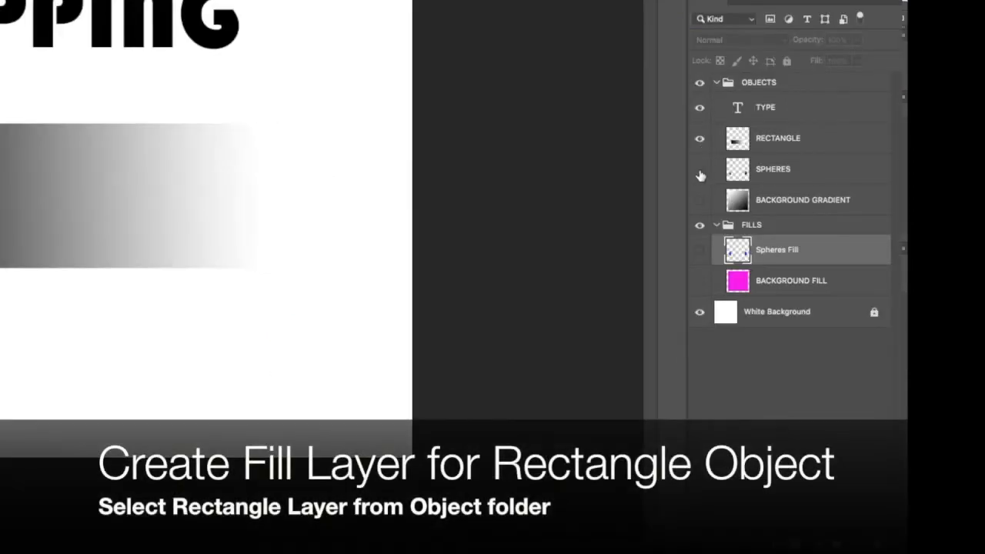
{"action": "left_click", "coordinate": [785, 141]}
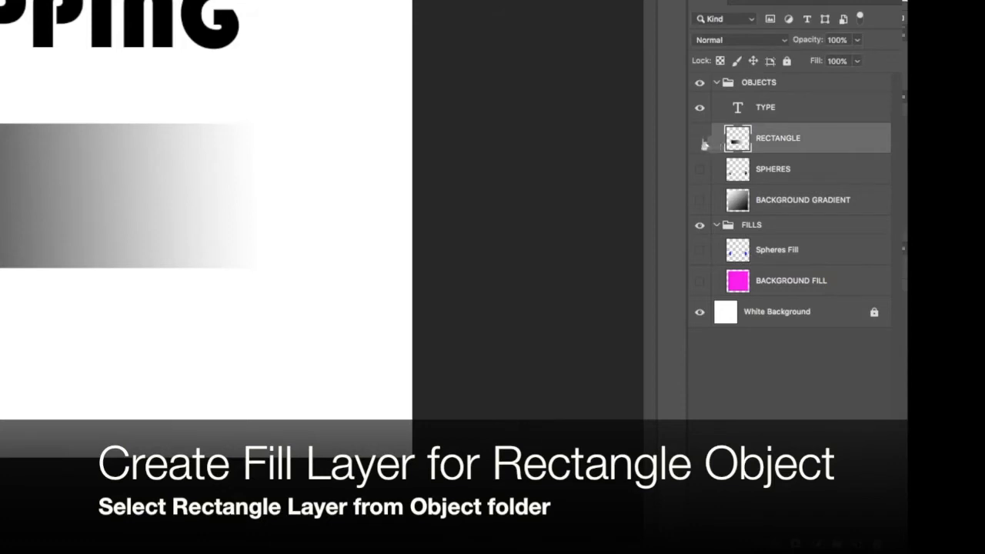
{"action": "left_click", "coordinate": [700, 140]}
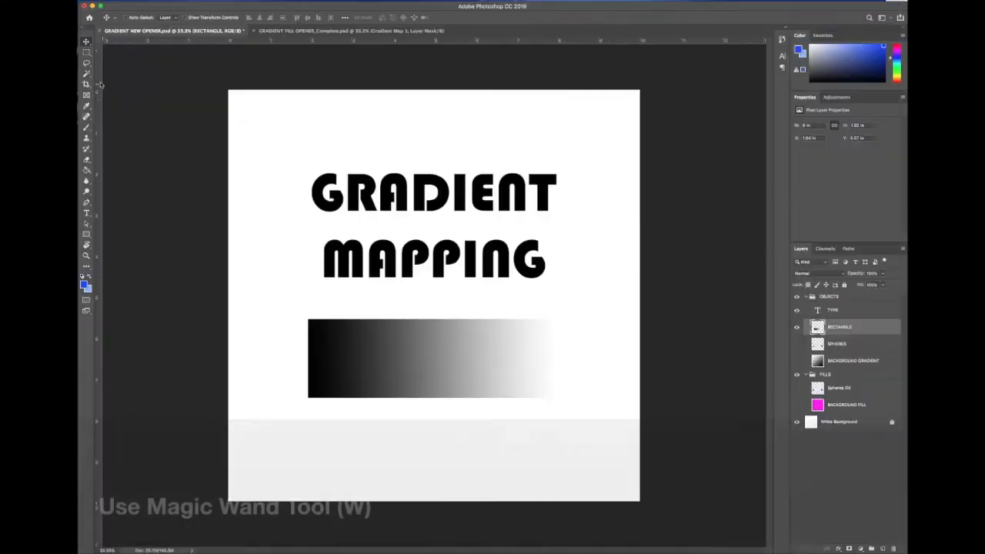
{"action": "left_click", "coordinate": [86, 74]}
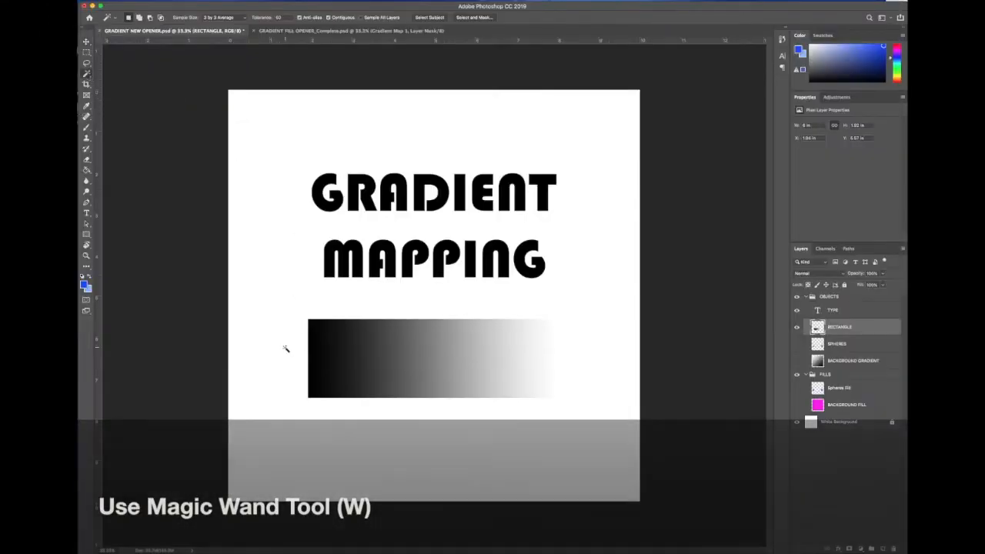
{"action": "left_click", "coordinate": [285, 350]}
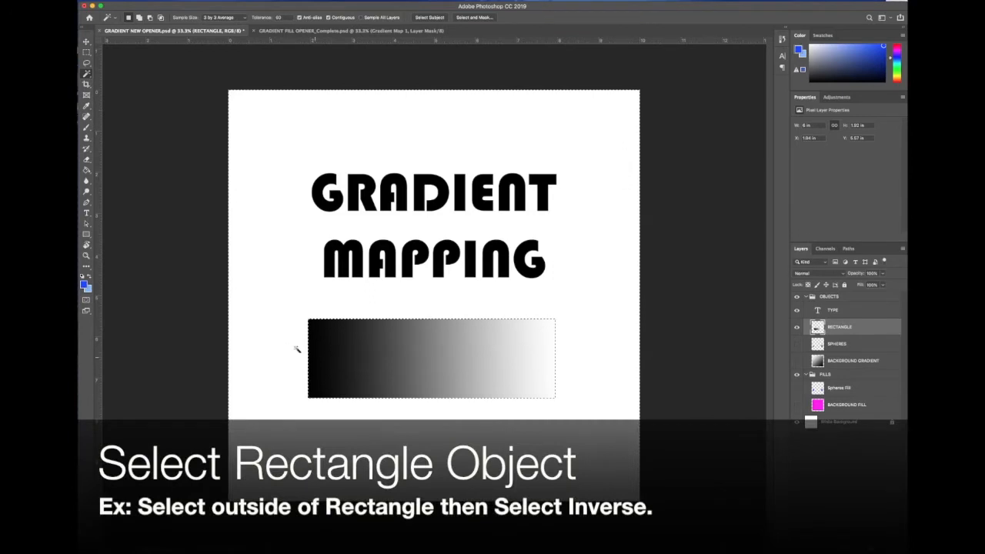
{"action": "right_click", "coordinate": [289, 337]}
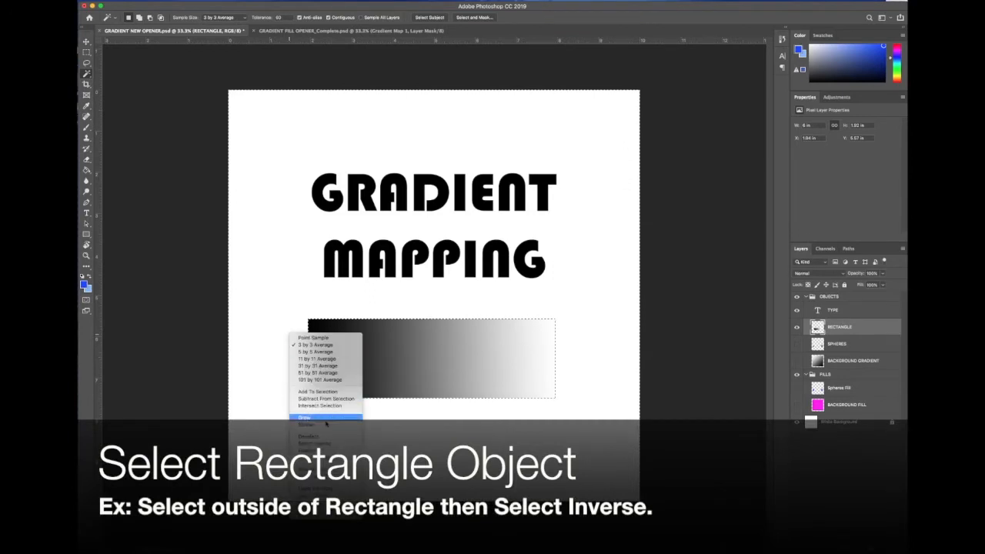
{"action": "left_click", "coordinate": [323, 444]}
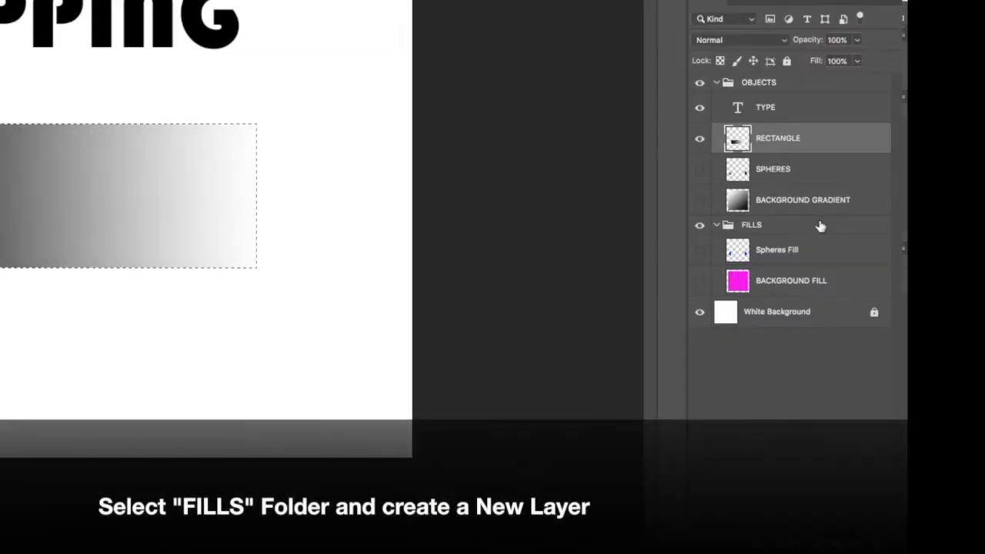
Step: Add a new layer inside the FILLS group and name it Rectangle Fill
{"action": "left_click", "coordinate": [809, 229]}
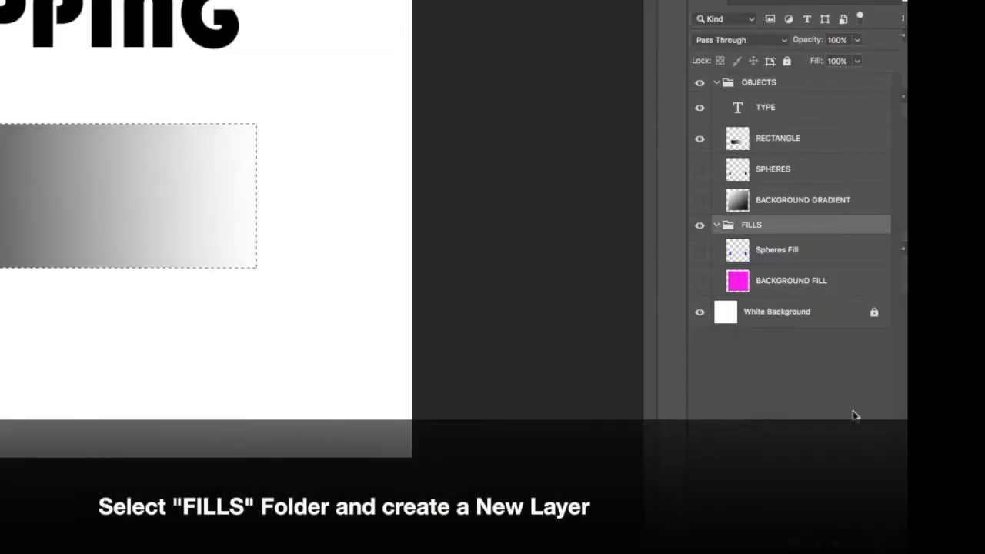
{"action": "left_click", "coordinate": [857, 544]}
{"action": "double_click", "coordinate": [770, 250]}
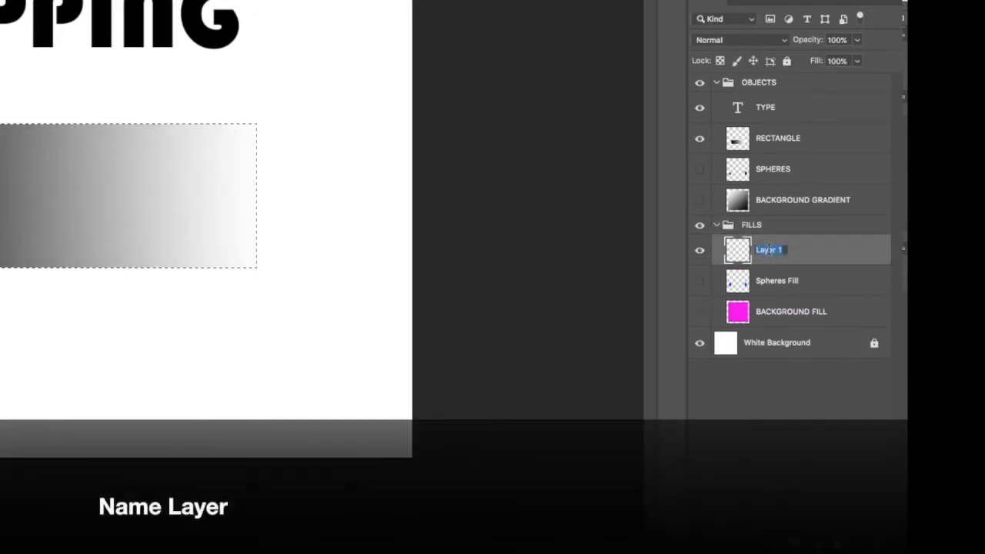
{"action": "type", "text": "Bectangle Fill"}
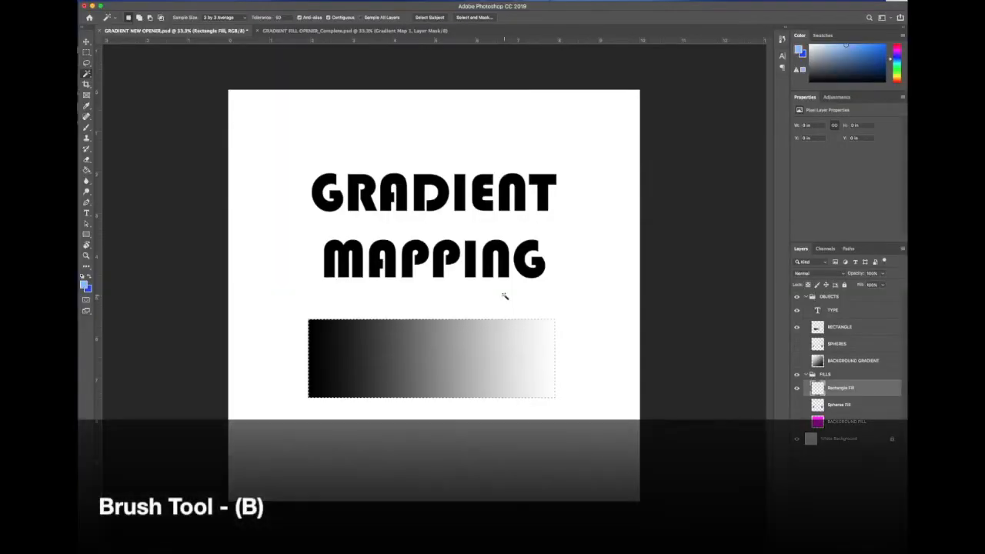
Step: With the OBJECTS group hidden, brush bright green over the rectangle selection on Rectangle Fill, then show OBJECTS again and hide the fill layer
{"action": "key", "text": "b"}
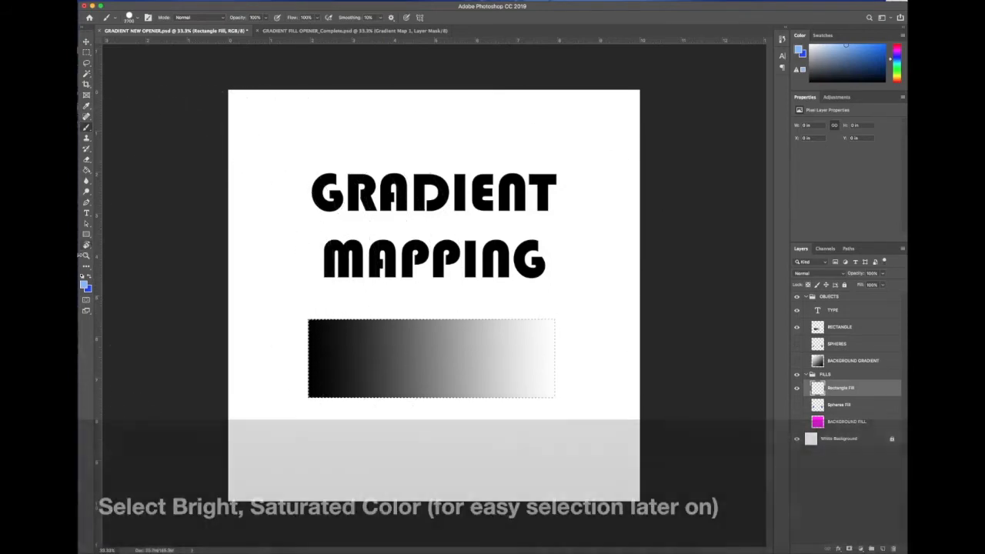
{"action": "left_click", "coordinate": [85, 285]}
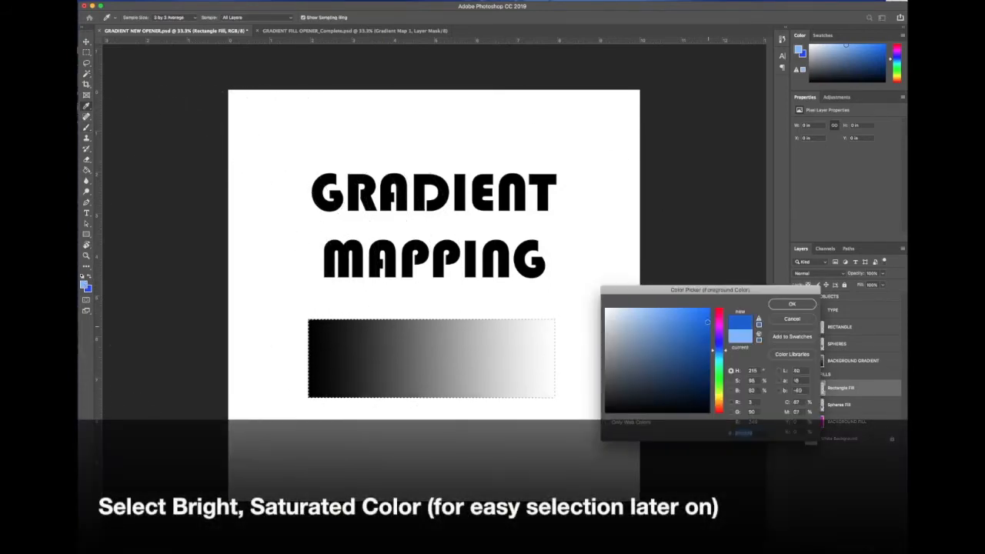
{"action": "left_click", "coordinate": [719, 374]}
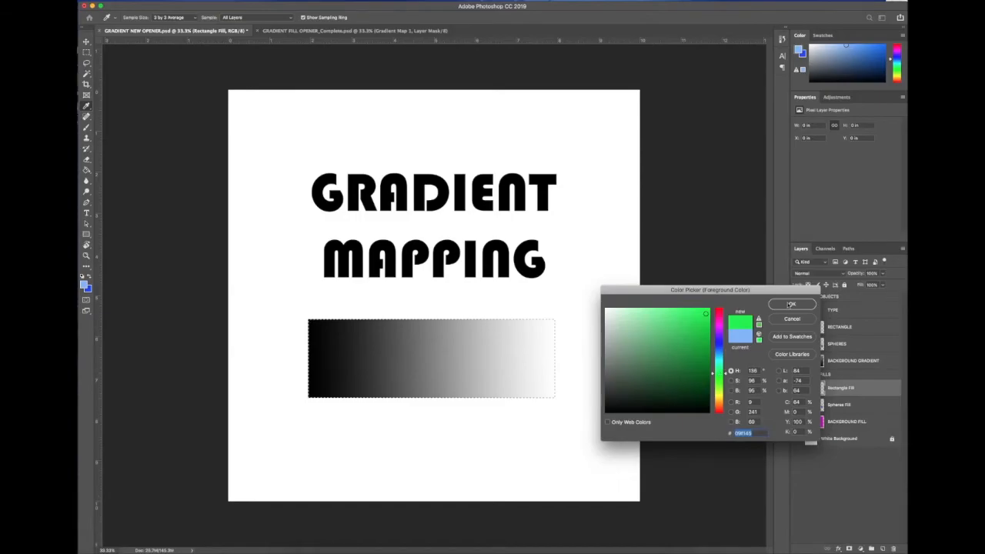
{"action": "left_click", "coordinate": [790, 304]}
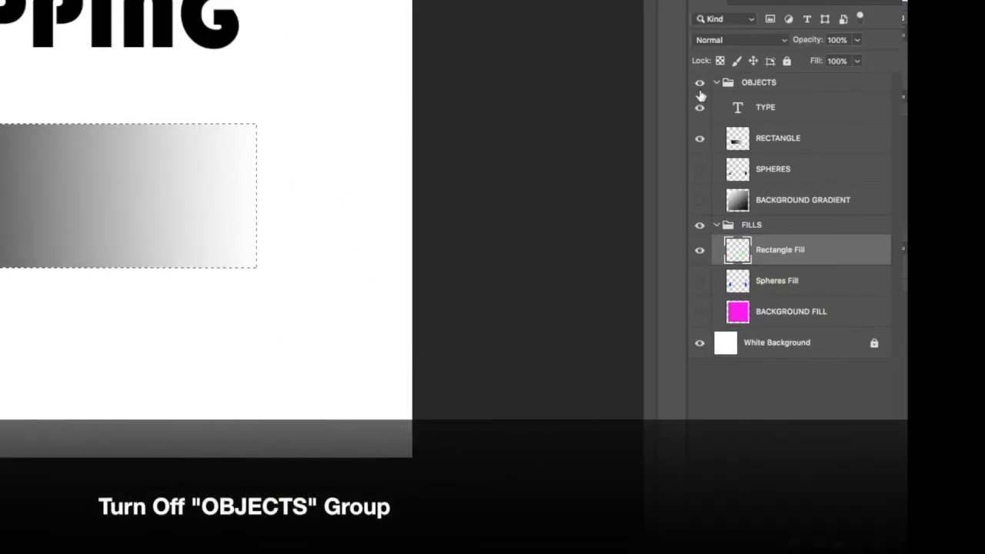
{"action": "left_click", "coordinate": [700, 83]}
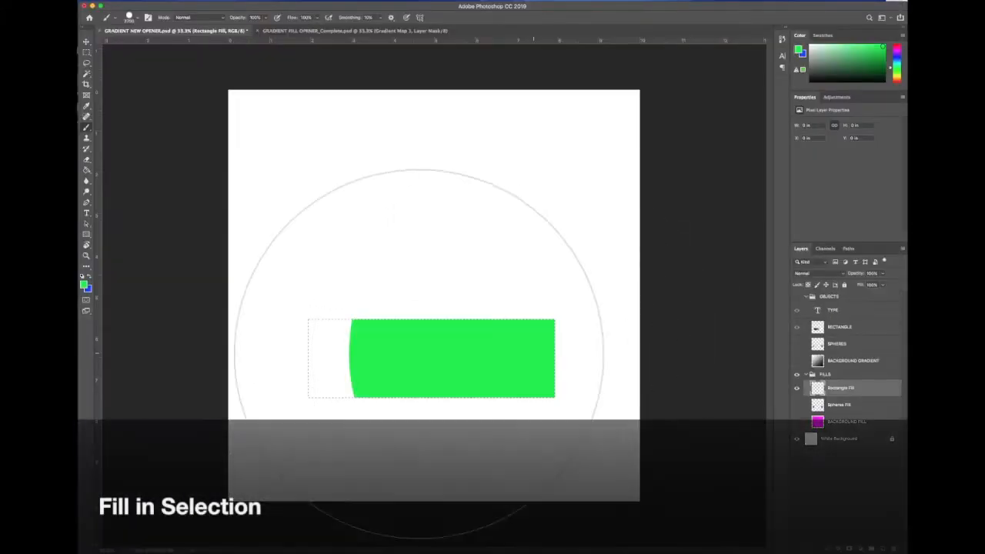
{"action": "left_click_drag", "start_coordinate": [419, 354], "coordinate": [323, 348]}
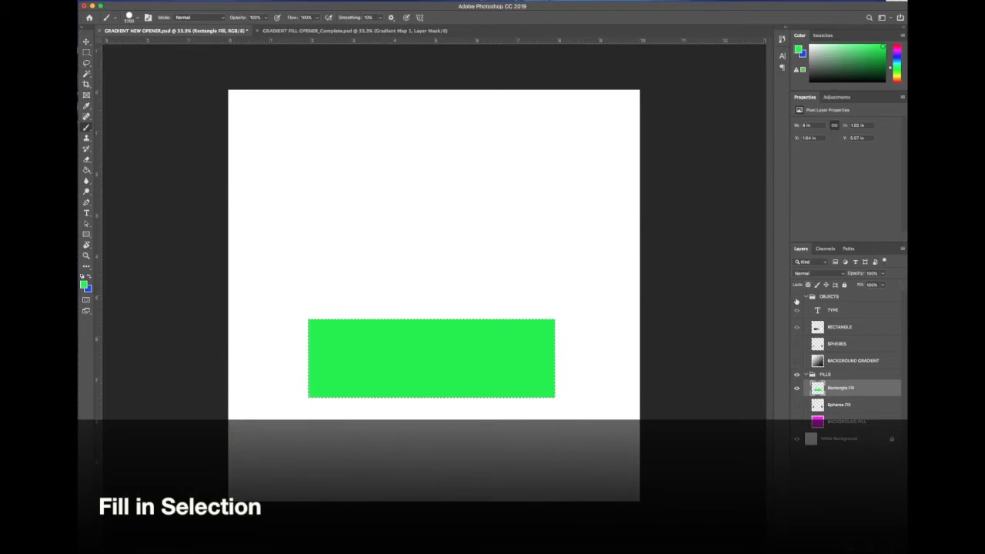
{"action": "left_click", "coordinate": [796, 297]}
{"action": "left_click", "coordinate": [796, 297]}
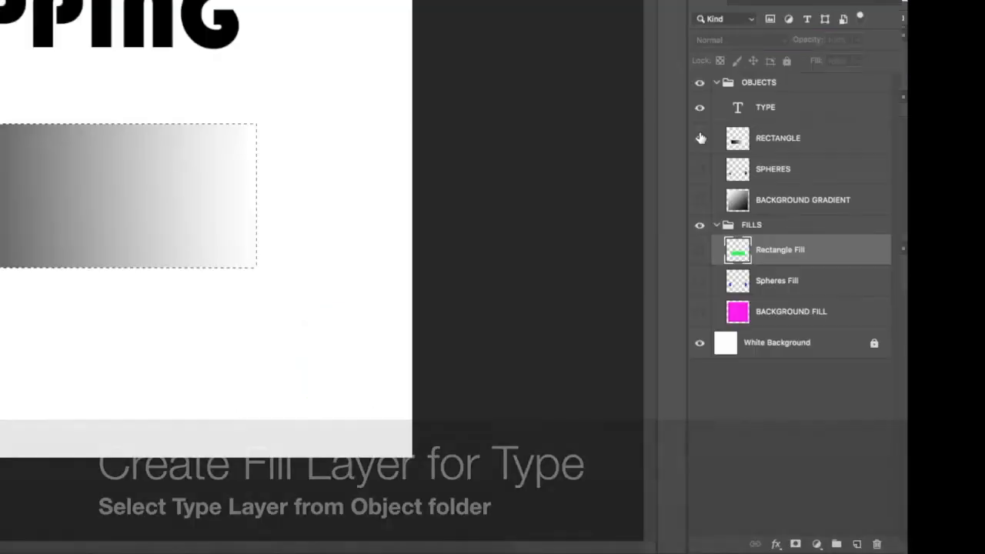
Step: Hide the RECTANGLE layer, clear the rectangle selection and rasterize the TYPE layer
{"action": "left_click", "coordinate": [700, 137]}
{"action": "left_click", "coordinate": [778, 120]}
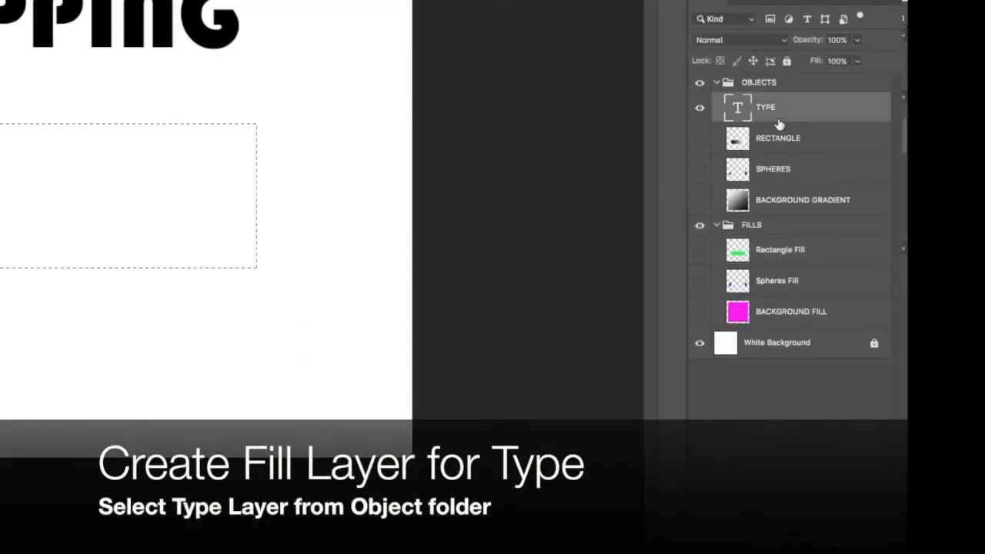
{"action": "key", "text": "ctrl+d"}
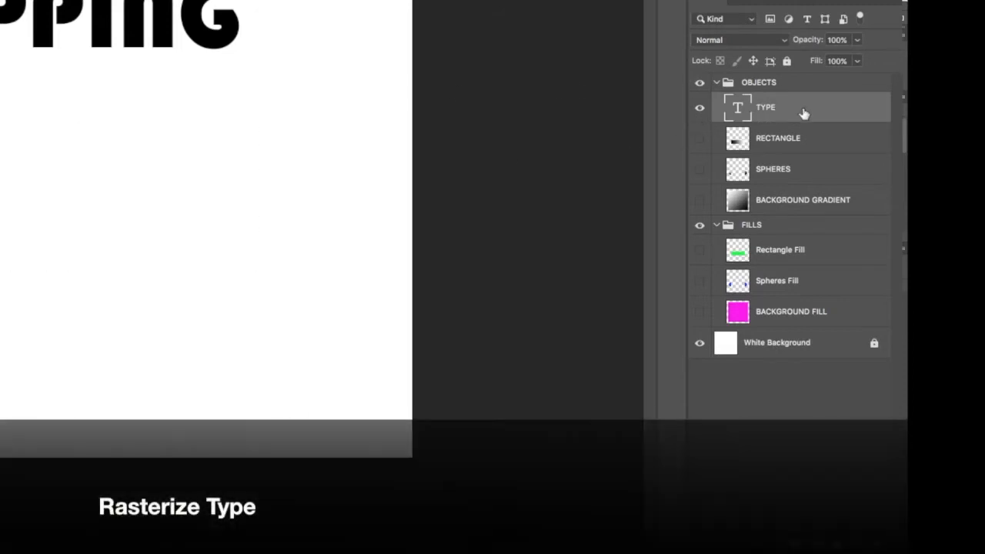
{"action": "right_click", "coordinate": [803, 113]}
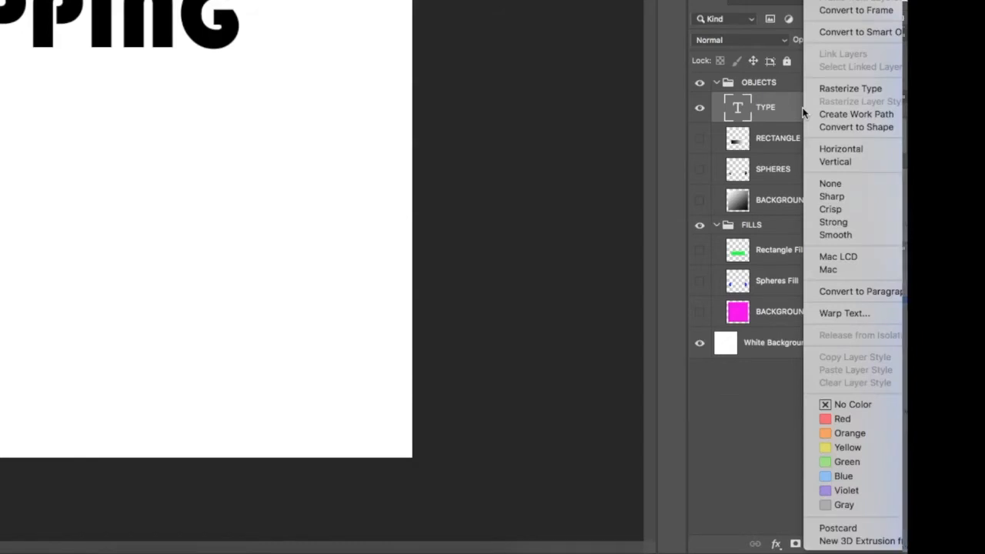
{"action": "left_click", "coordinate": [839, 88]}
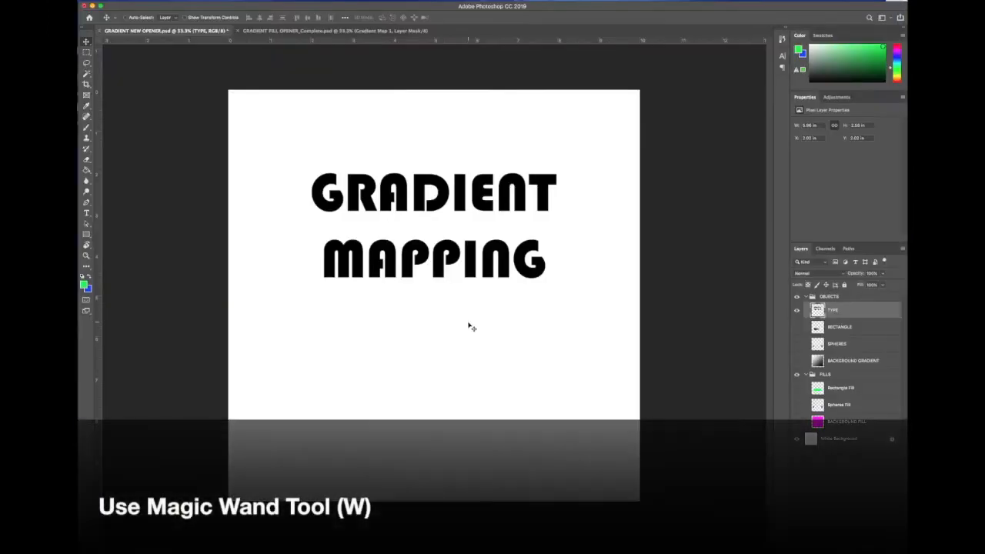
Step: On the TYPE layer, select the area outside the lettering with the Magic Wand and invert the selection
{"action": "key", "text": "w"}
{"action": "left_click", "coordinate": [464, 302]}
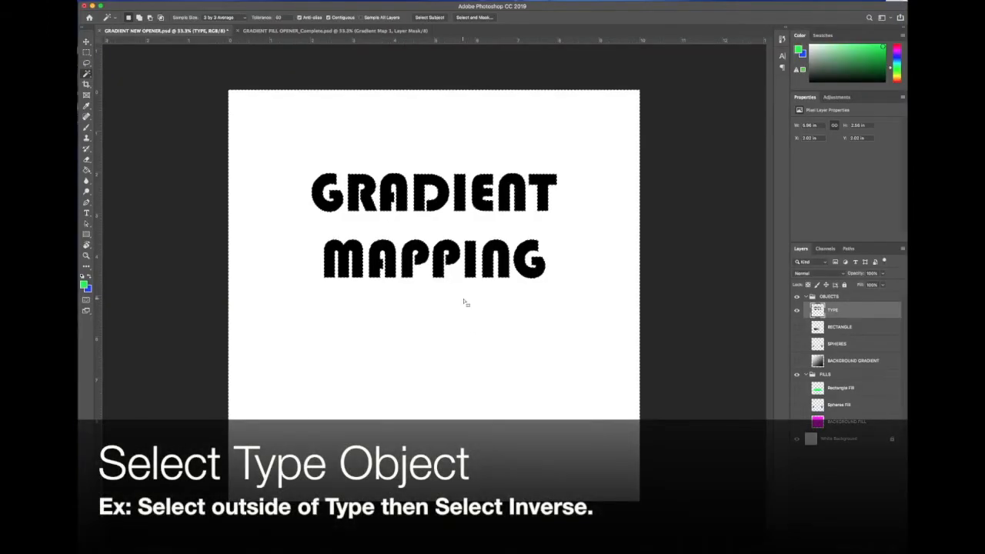
{"action": "right_click", "coordinate": [464, 301]}
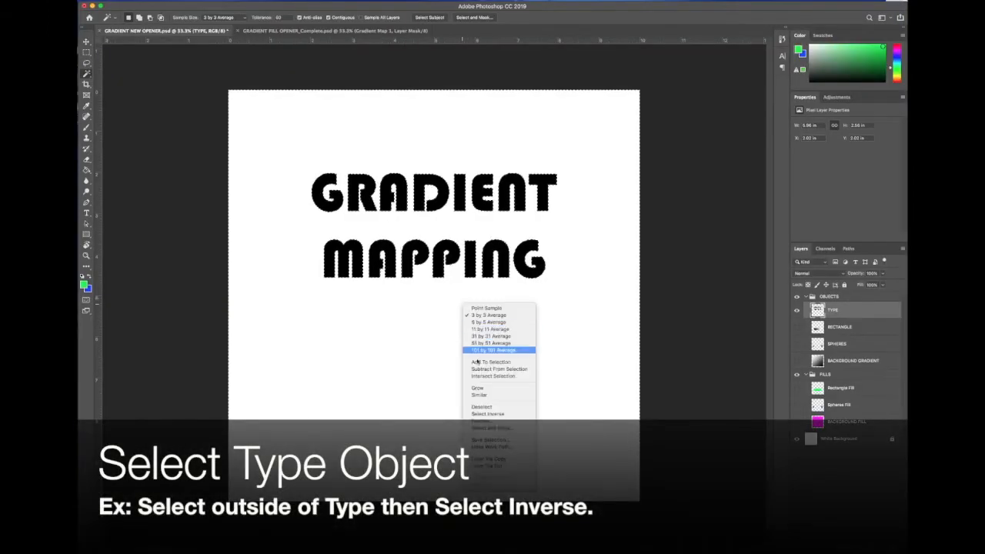
{"action": "left_click", "coordinate": [478, 414]}
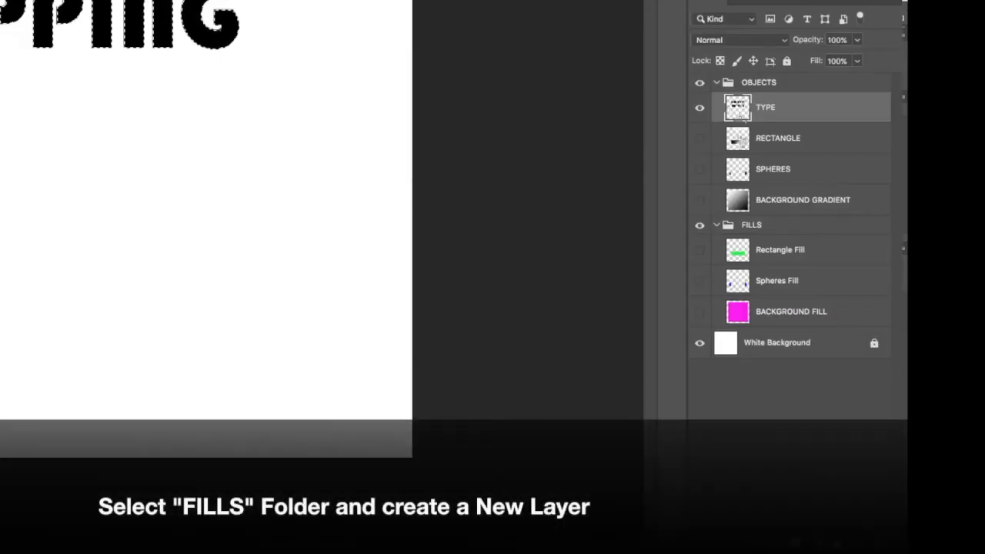
Step: Add a new layer inside the FILLS group and name it Type Fill
{"action": "left_click", "coordinate": [836, 375]}
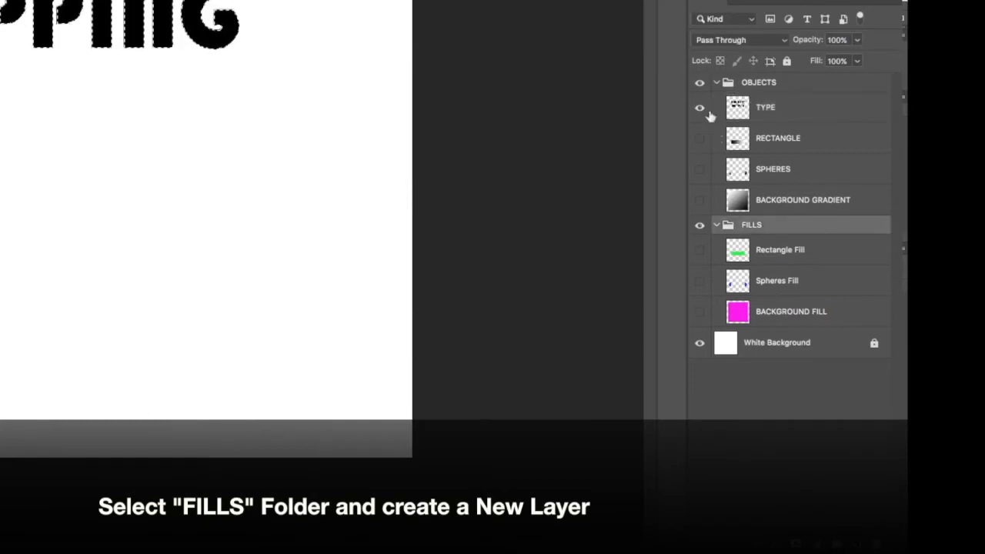
{"action": "left_click", "coordinate": [856, 544]}
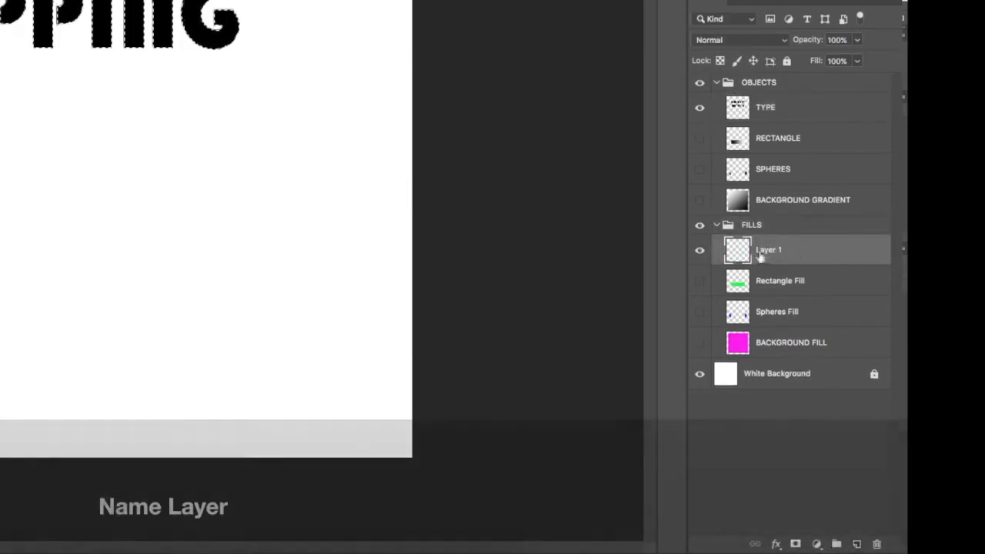
{"action": "double_click", "coordinate": [762, 250]}
{"action": "type", "text": "Type Fill"}
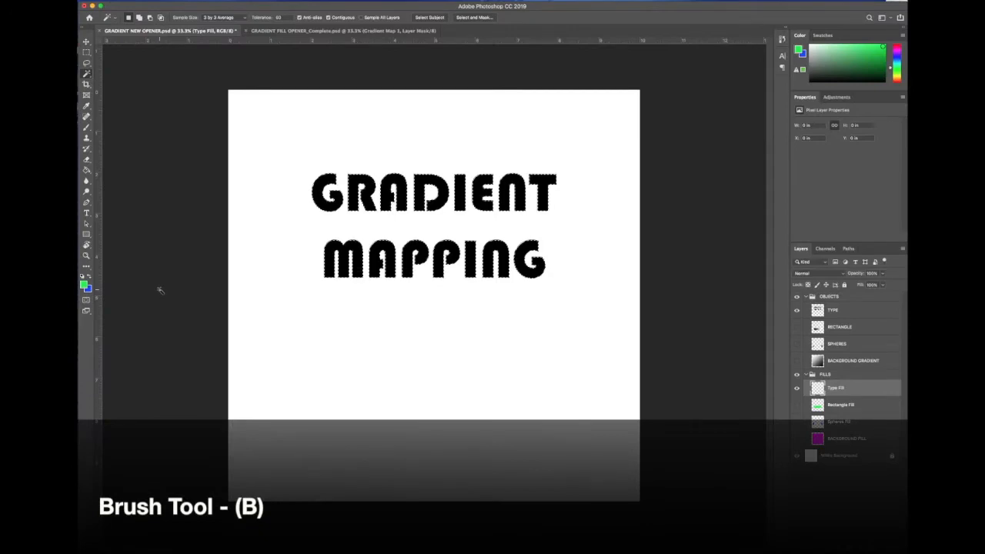
Step: With the OBJECTS group hidden, fill the lettering selection on the Type Fill layer with a bright saturated yellow
{"action": "key", "text": "b"}
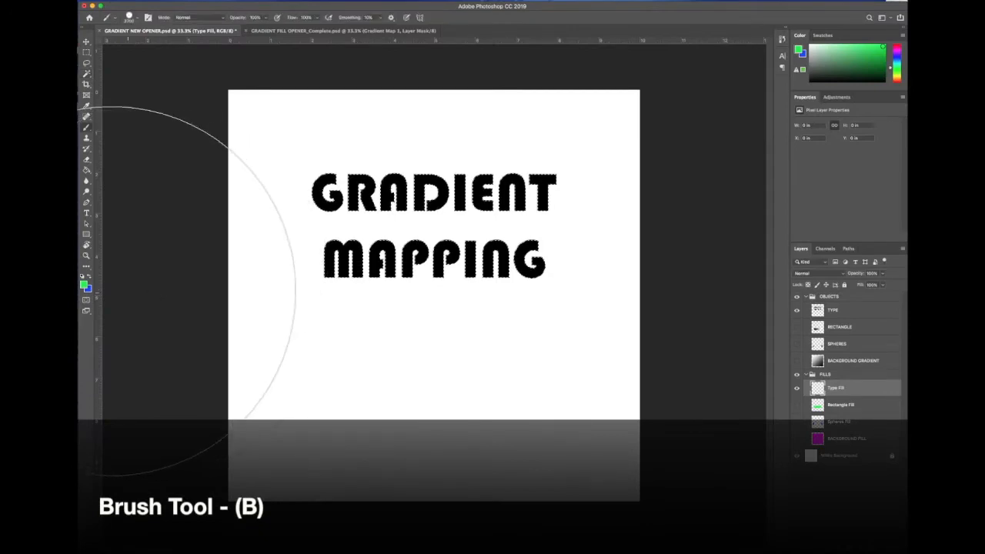
{"action": "left_click", "coordinate": [84, 286]}
{"action": "left_click_drag", "start_coordinate": [722, 373], "coordinate": [722, 397]}
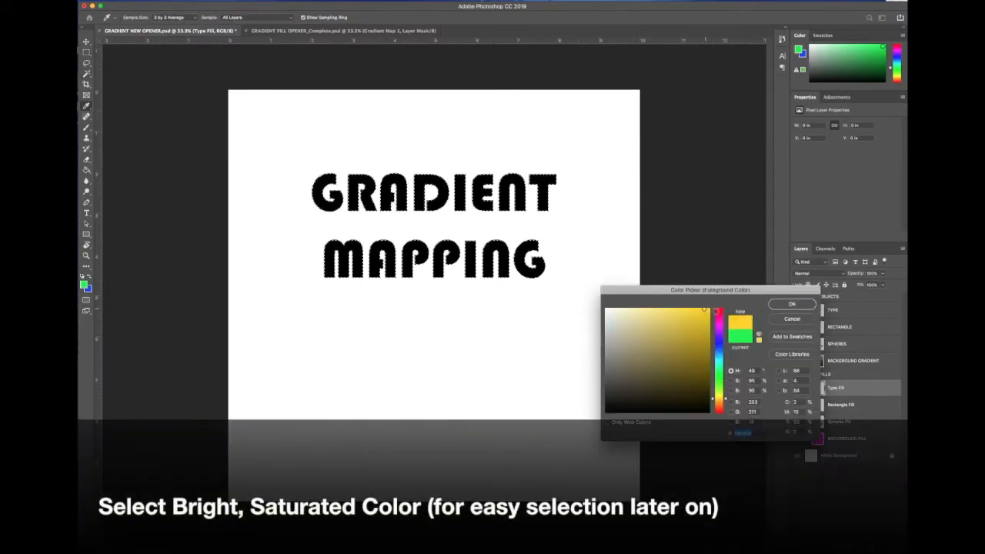
{"action": "left_click", "coordinate": [792, 304]}
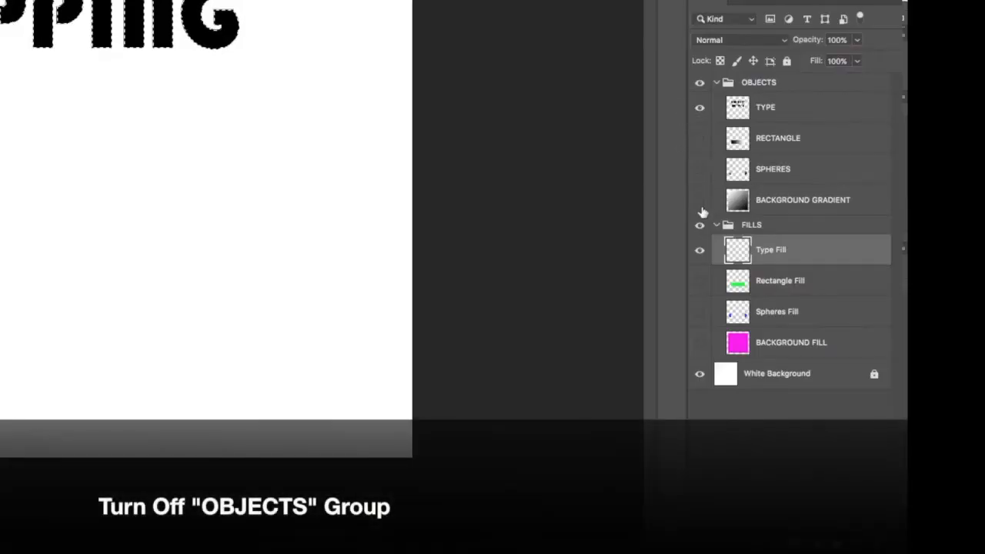
{"action": "left_click", "coordinate": [700, 82]}
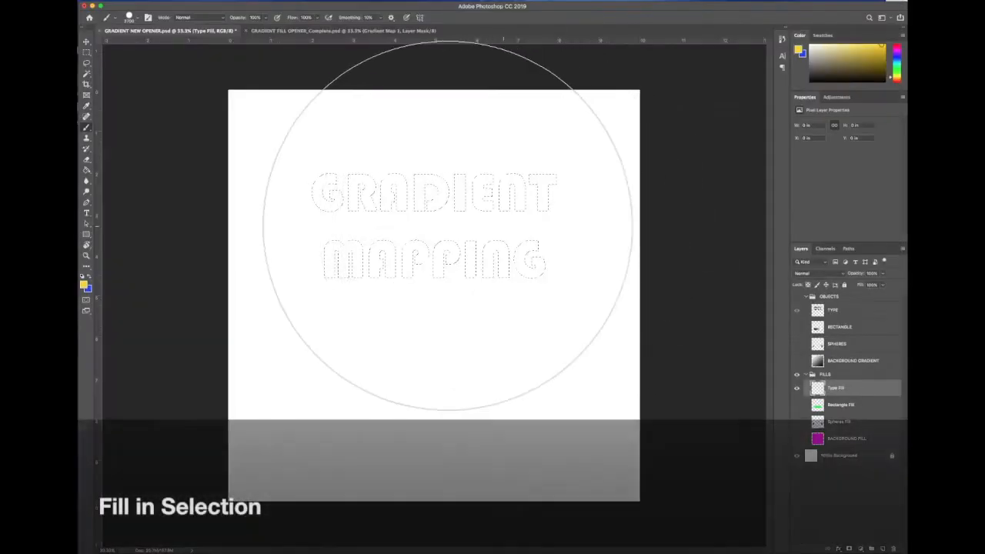
{"action": "key", "text": "alt+BackSpace"}
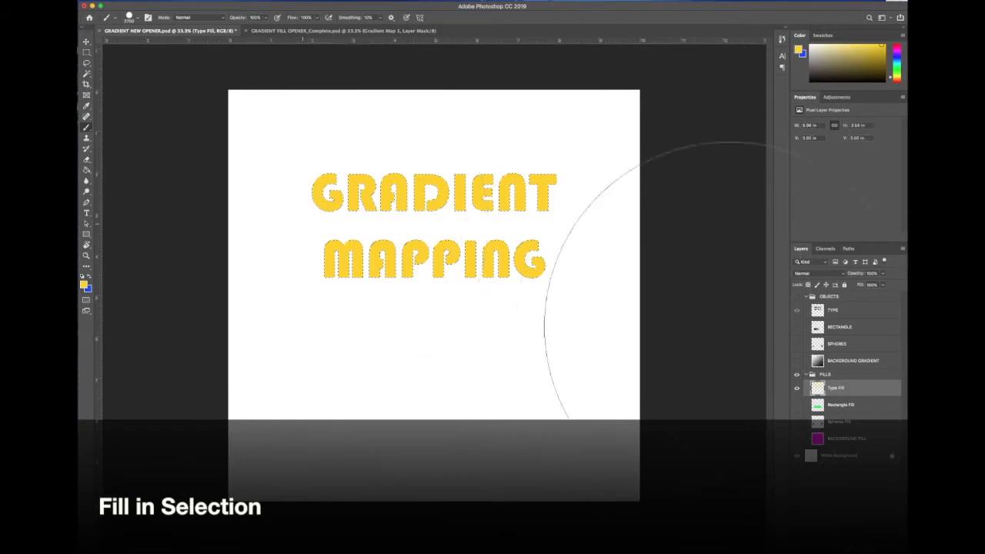
Step: Show the Rectangle, Spheres and Background fill layers, then the OBJECTS group with its rectangle, spheres and background gradient layers
{"action": "left_click_drag", "start_coordinate": [797, 404], "coordinate": [797, 437]}
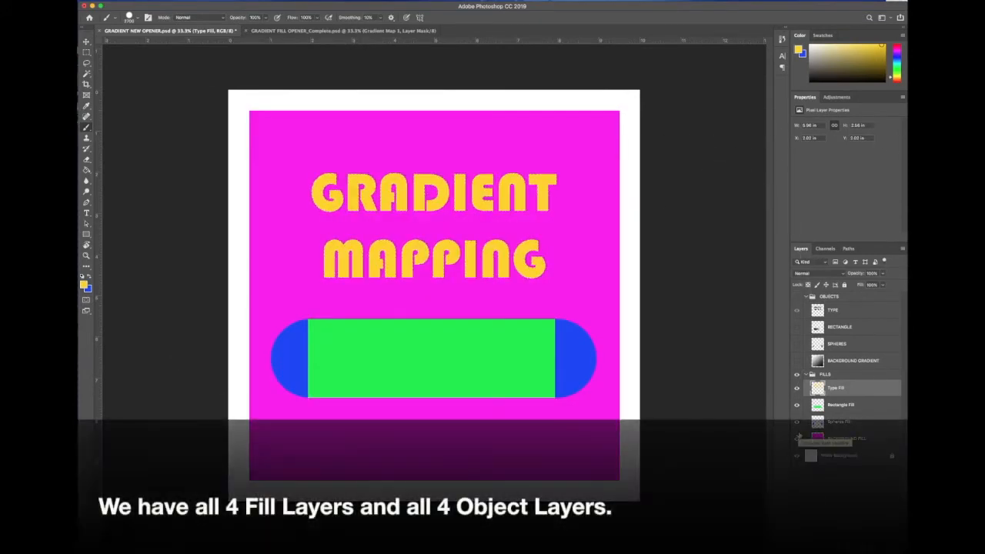
{"action": "left_click", "coordinate": [798, 297]}
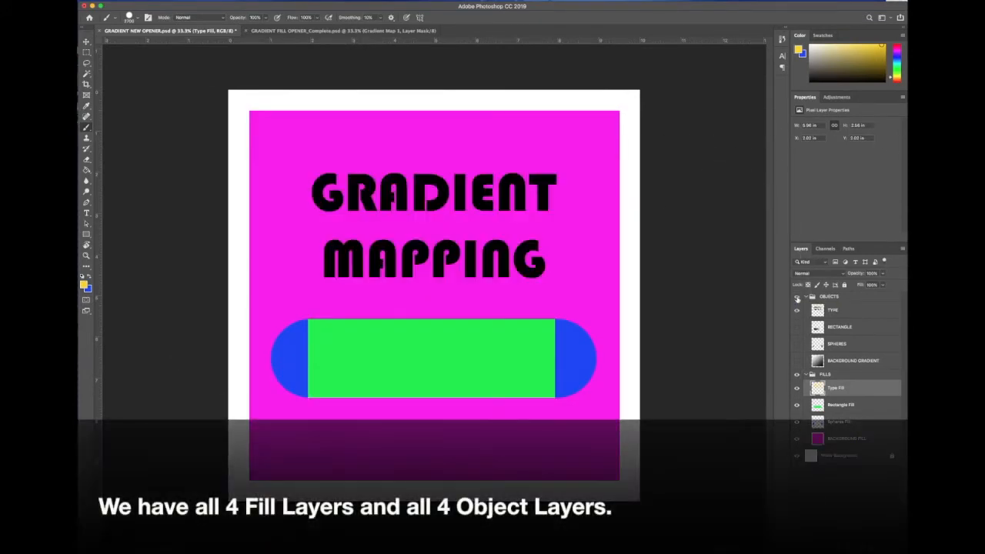
{"action": "left_click_drag", "start_coordinate": [798, 330], "coordinate": [797, 361]}
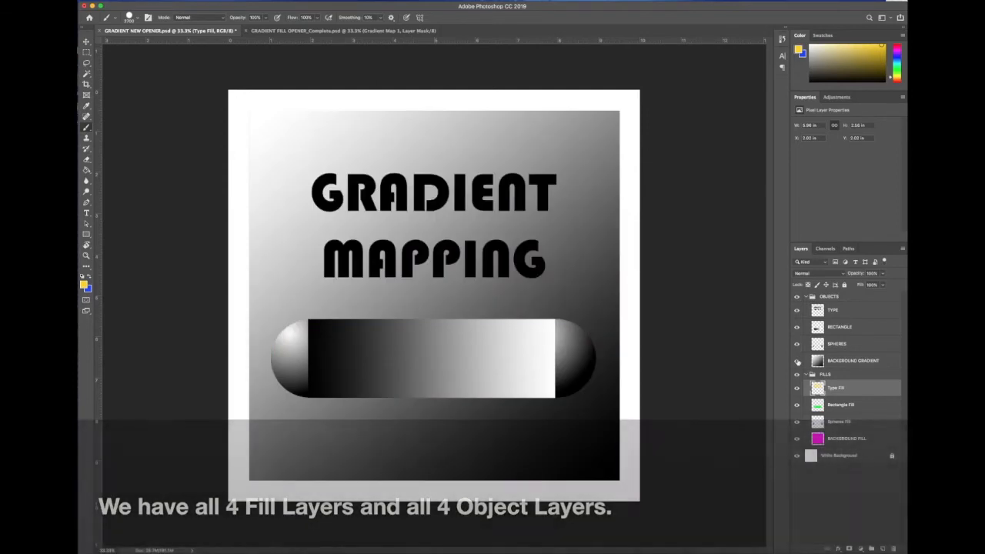
Step: With the OBJECTS group hidden, try selecting the solid colour shapes on their own fill layers with the Magic Wand
{"action": "left_click", "coordinate": [797, 297]}
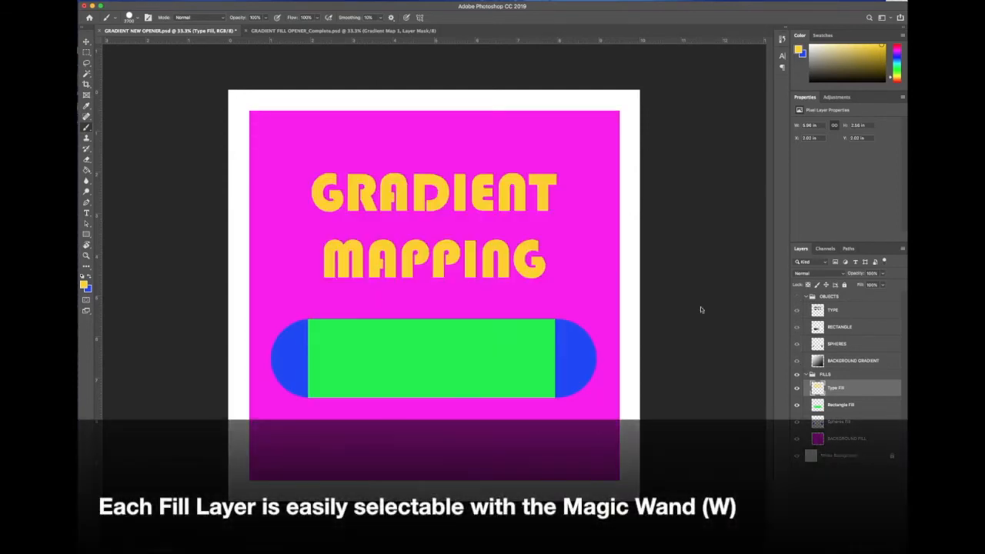
{"action": "key", "text": "w"}
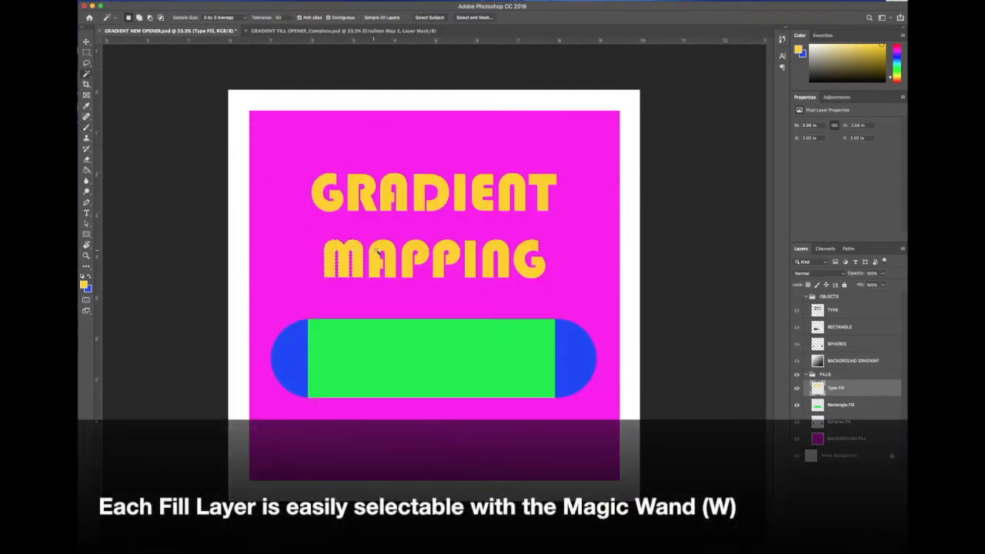
{"action": "key", "text": "alt+["}
{"action": "left_click", "coordinate": [428, 347]}
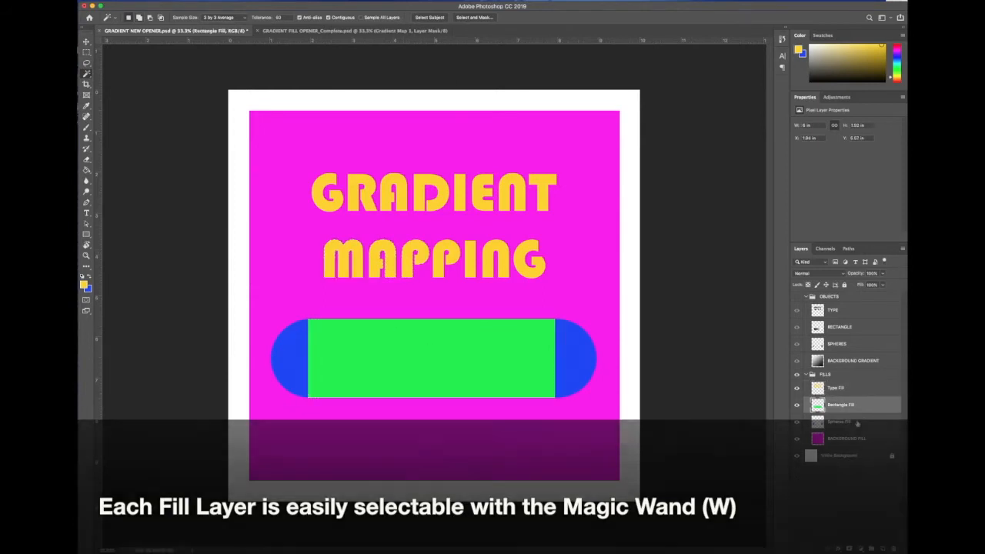
{"action": "left_click", "coordinate": [856, 423]}
{"action": "left_click", "coordinate": [578, 361]}
{"action": "left_click", "coordinate": [287, 354], "text": "shift"}
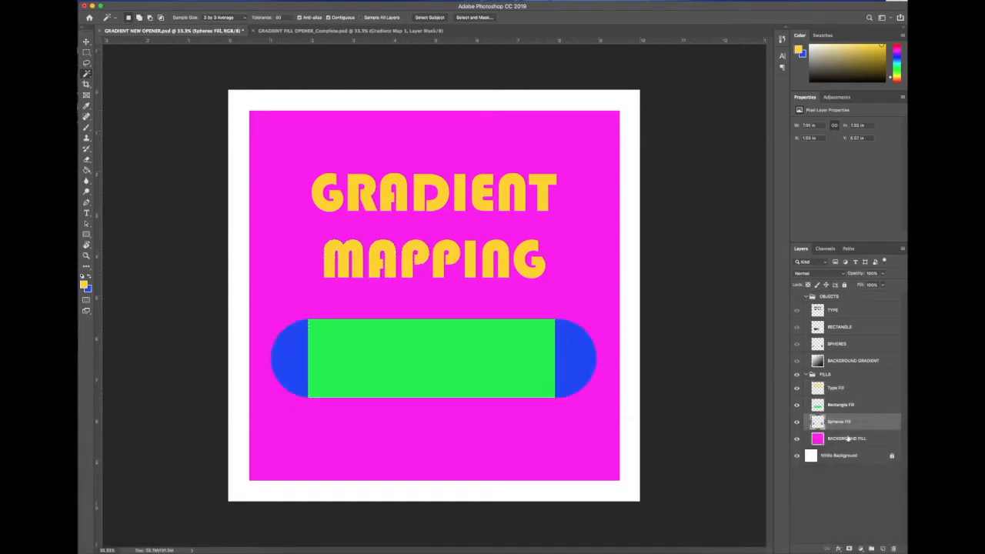
{"action": "left_click", "coordinate": [847, 439]}
{"action": "left_click", "coordinate": [851, 346]}
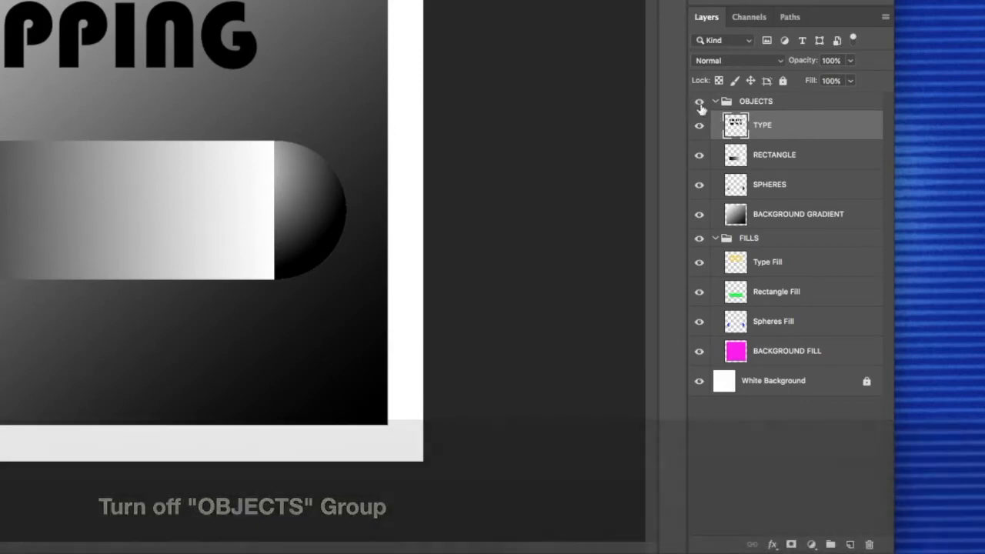
Step: Hide the OBJECTS group and select the lettering on Type Fill by picking the area outside it with the Magic Wand and inverting
{"action": "left_click", "coordinate": [699, 102]}
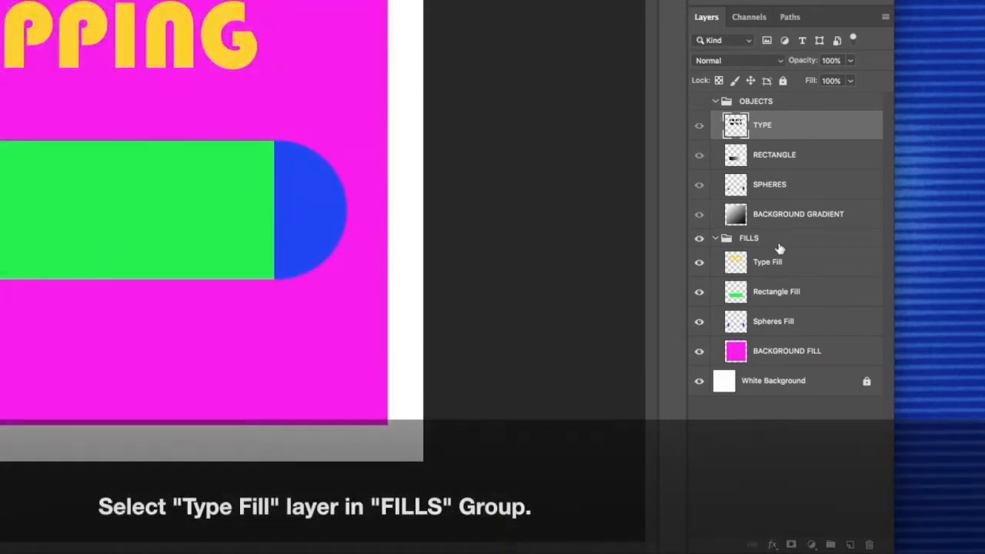
{"action": "left_click", "coordinate": [778, 244]}
{"action": "left_click", "coordinate": [785, 262]}
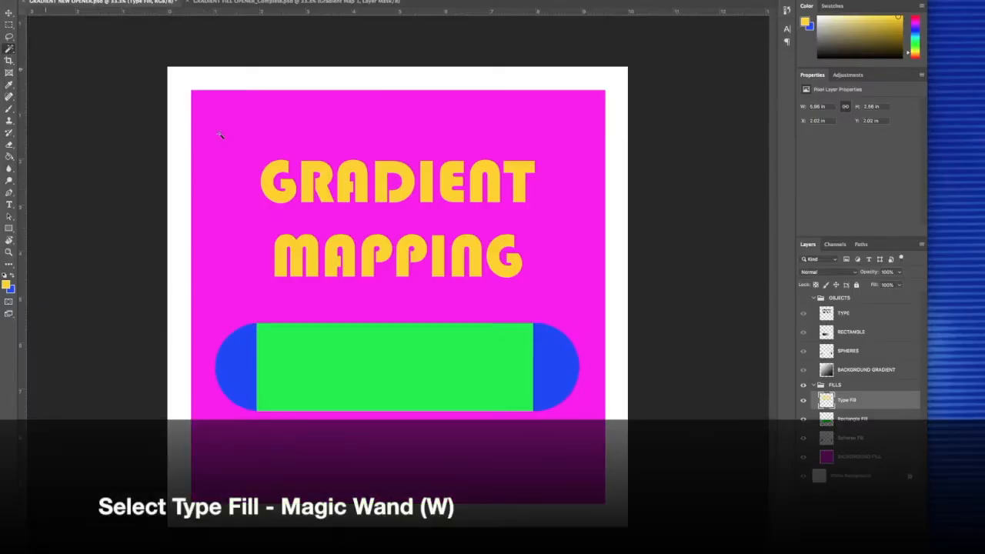
{"action": "left_click", "coordinate": [370, 146]}
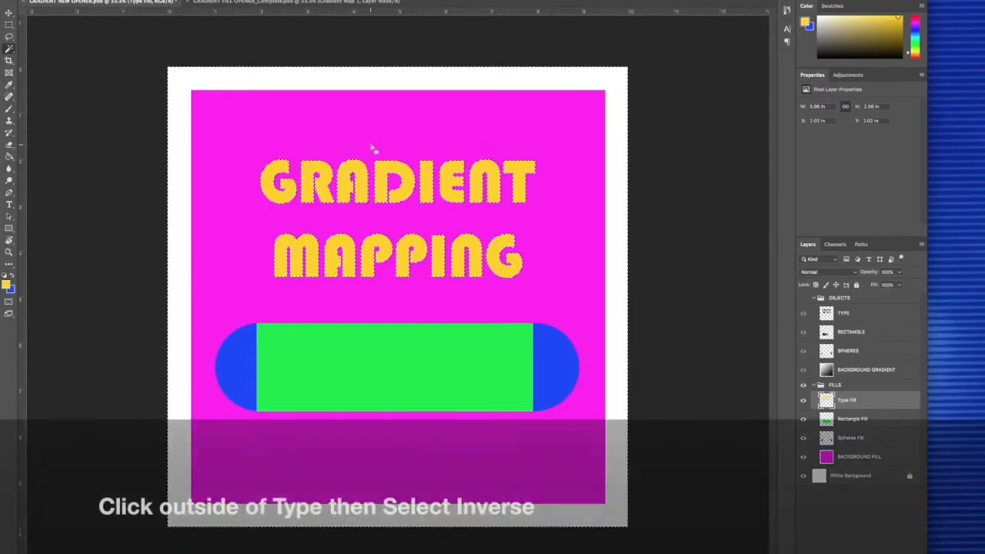
{"action": "right_click", "coordinate": [371, 145]}
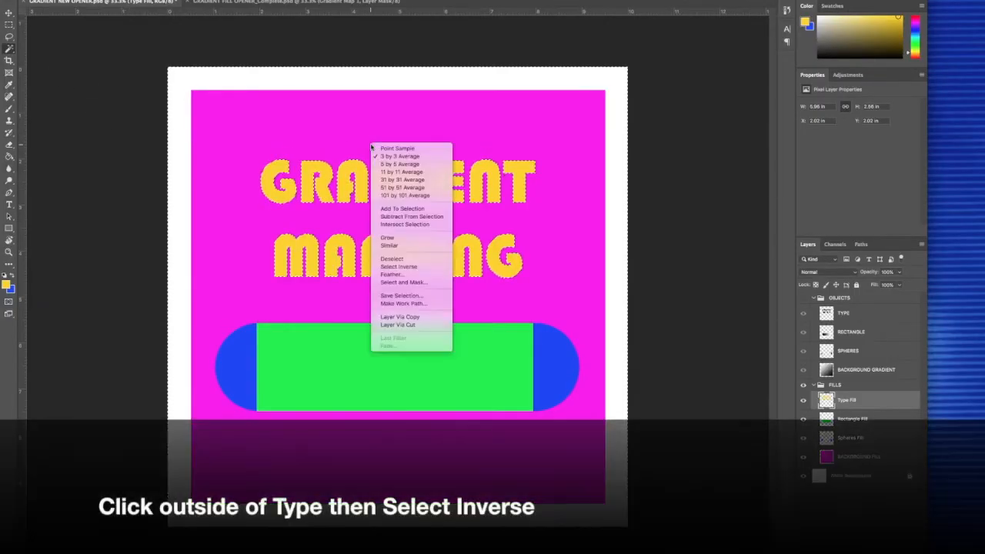
{"action": "left_click", "coordinate": [420, 267]}
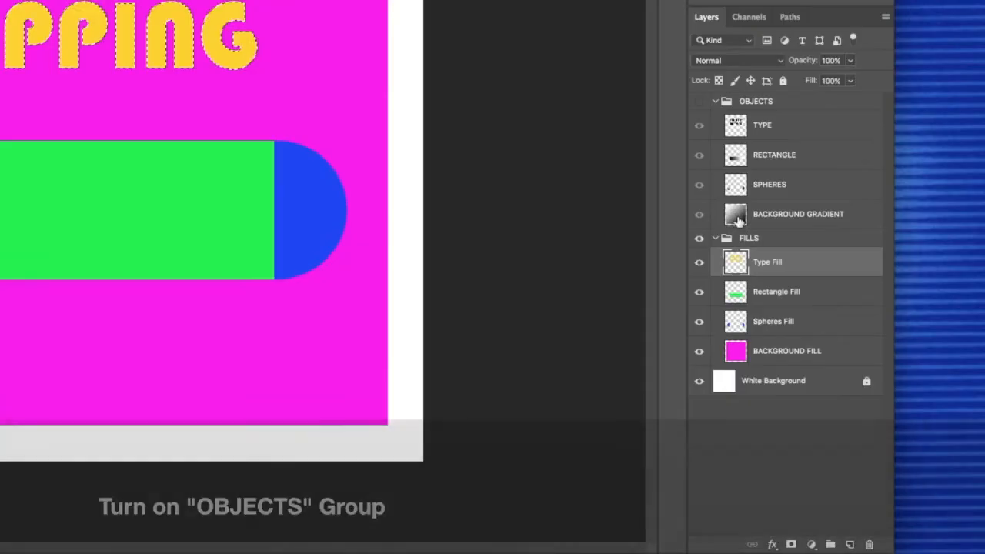
Step: Show the OBJECTS group and add a Gradient Map adjustment layer above TYPE, limited to the lettering selection
{"action": "left_click", "coordinate": [699, 103]}
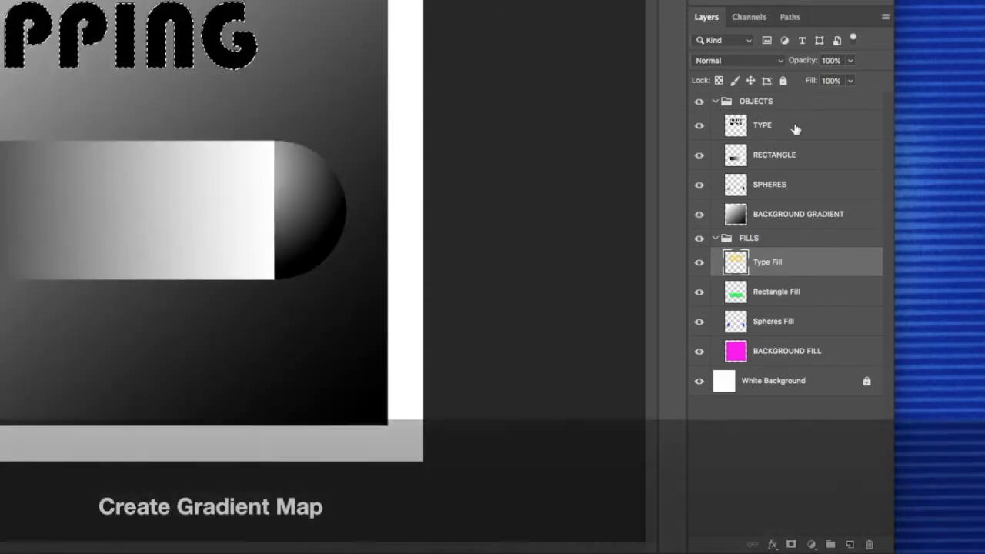
{"action": "left_click", "coordinate": [795, 127]}
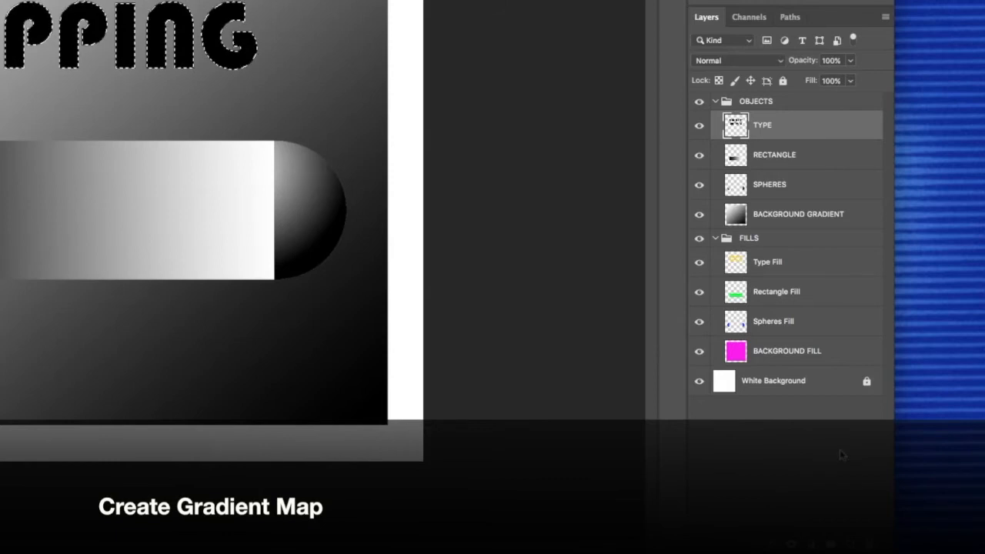
{"action": "left_click", "coordinate": [811, 544]}
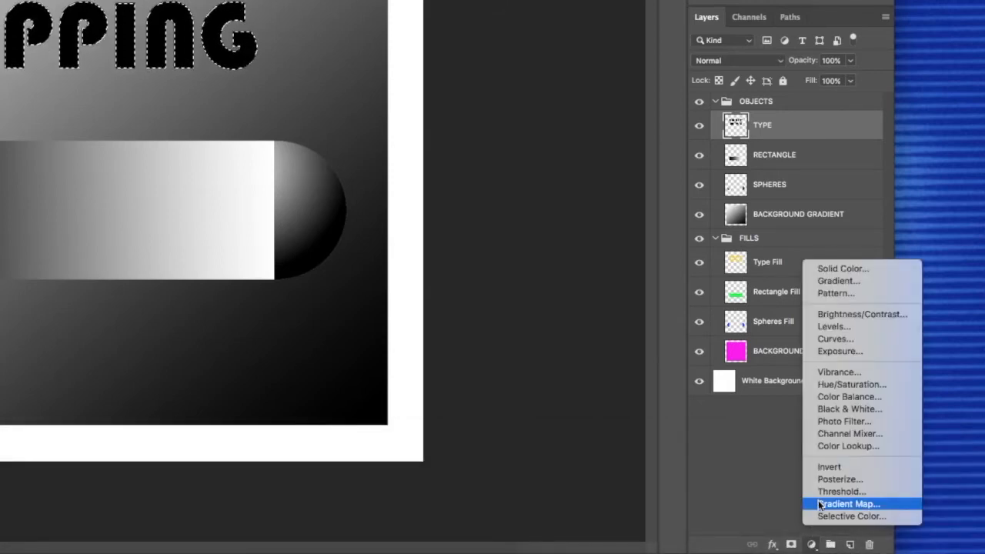
{"action": "left_click", "coordinate": [820, 504]}
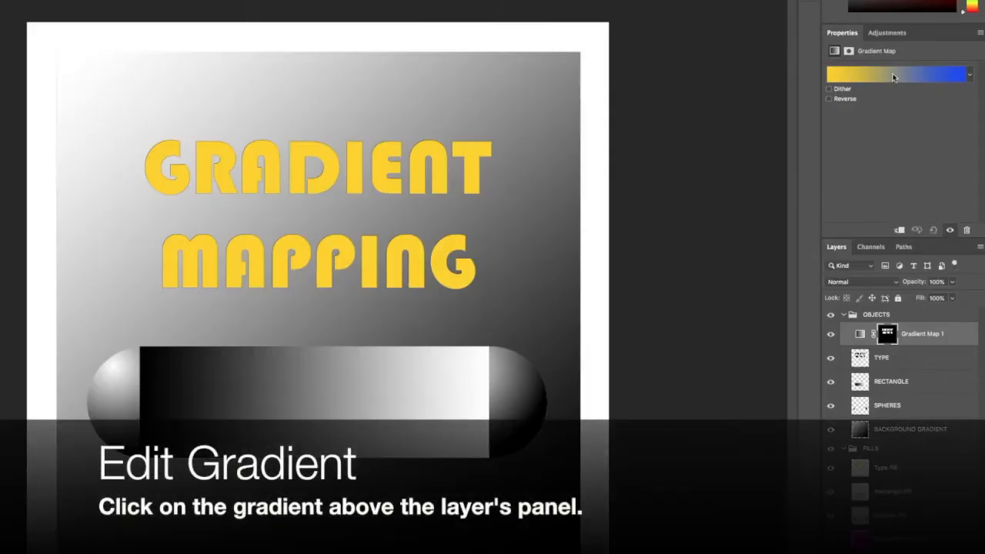
Step: Open the lettering's gradient map for editing and set its highlight stop to white (ffffff)
{"action": "left_click", "coordinate": [894, 76]}
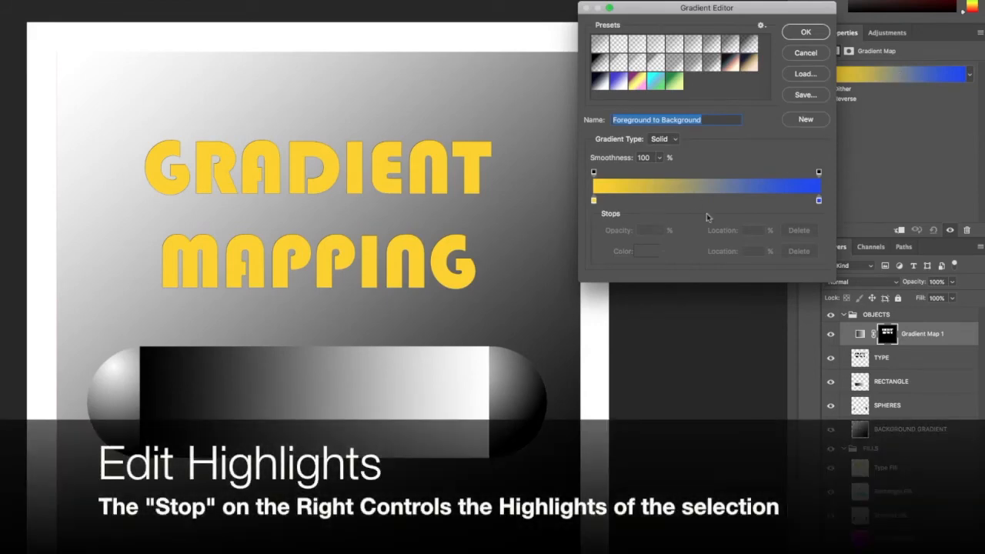
{"action": "double_click", "coordinate": [818, 201]}
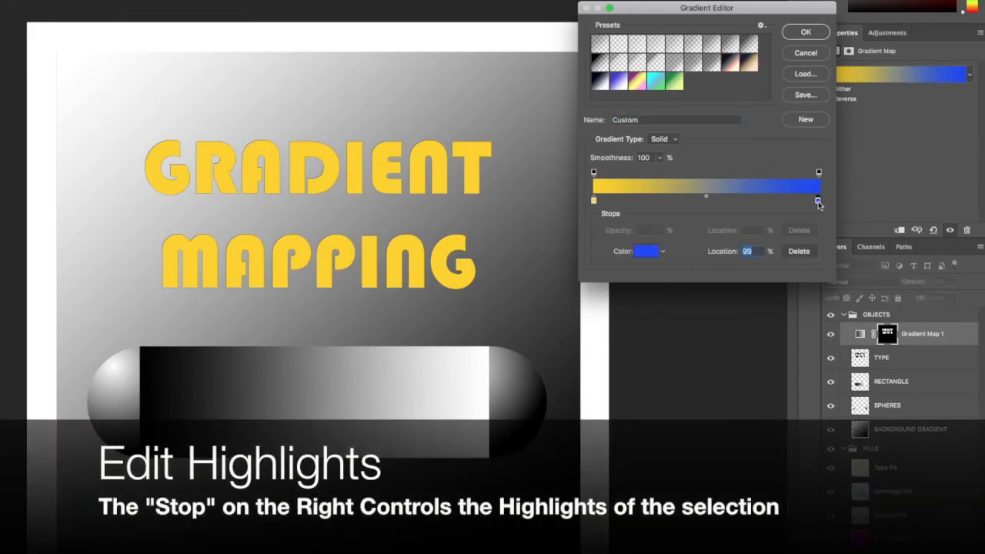
{"action": "left_click_drag", "start_coordinate": [630, 360], "coordinate": [513, 303]}
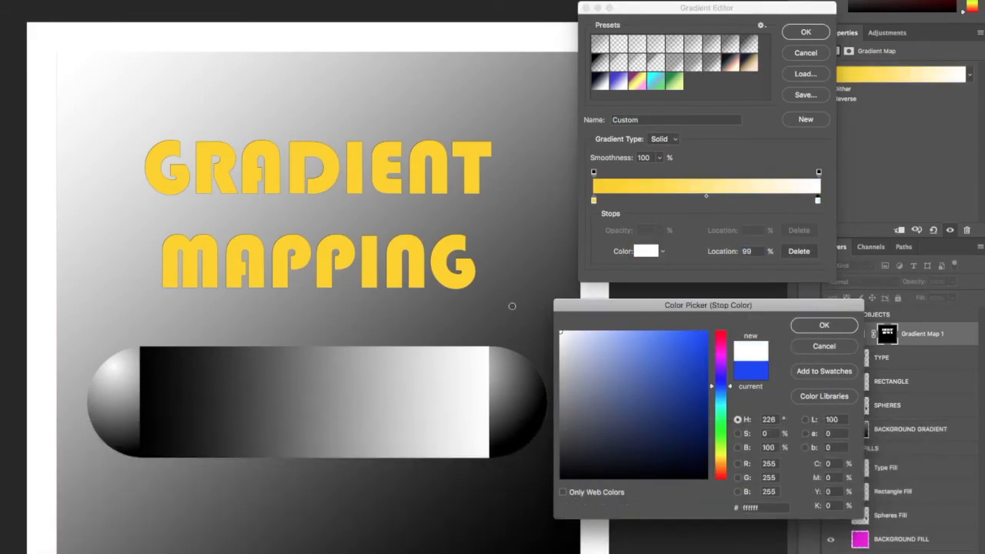
{"action": "left_click", "coordinate": [823, 326]}
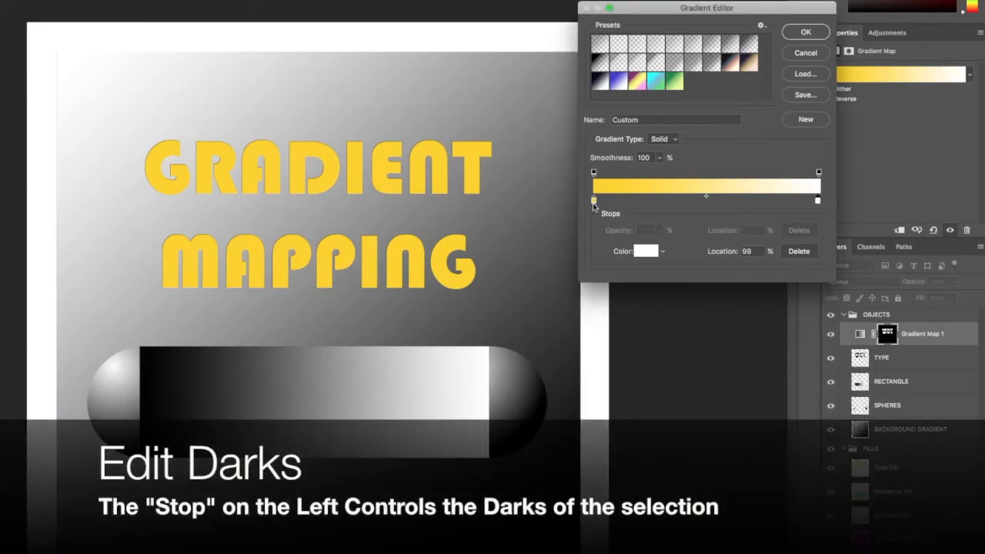
Step: Set the dark stop of the lettering's gradient map to black
{"action": "double_click", "coordinate": [593, 201]}
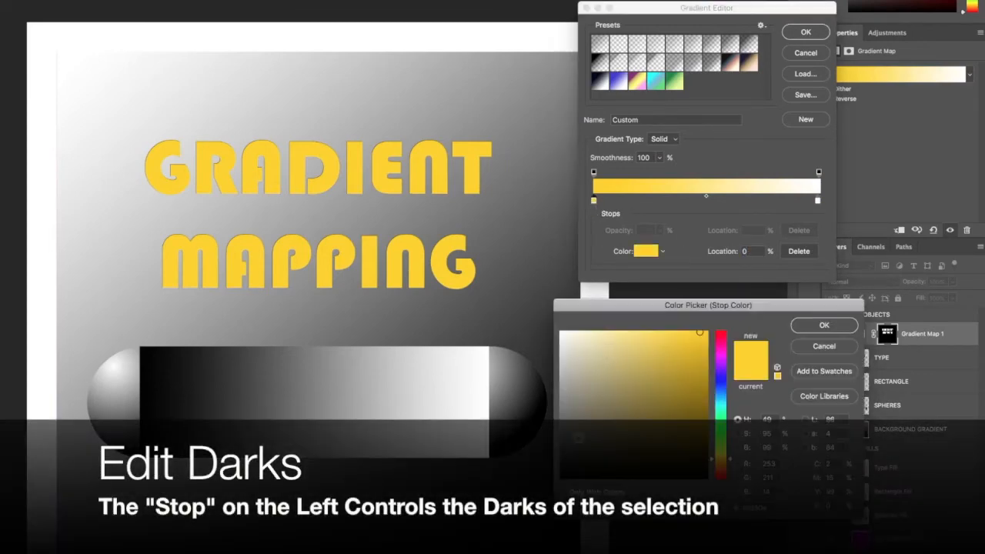
{"action": "left_click_drag", "start_coordinate": [607, 351], "coordinate": [560, 477]}
{"action": "left_click", "coordinate": [823, 325]}
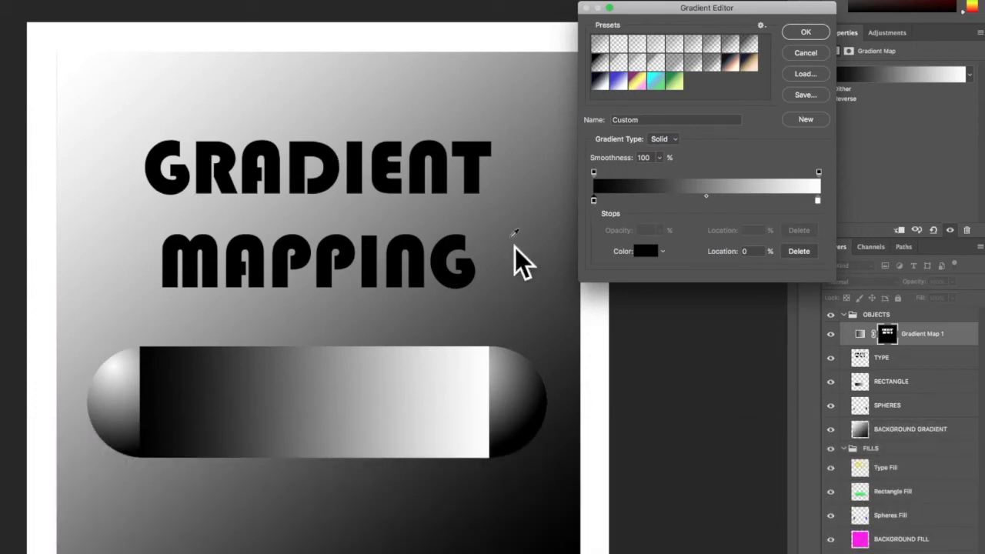
Step: Change the dark end of the lettering's gradient map to a violet-blue and apply the edited gradient
{"action": "double_click", "coordinate": [594, 201]}
{"action": "left_click", "coordinate": [639, 388]}
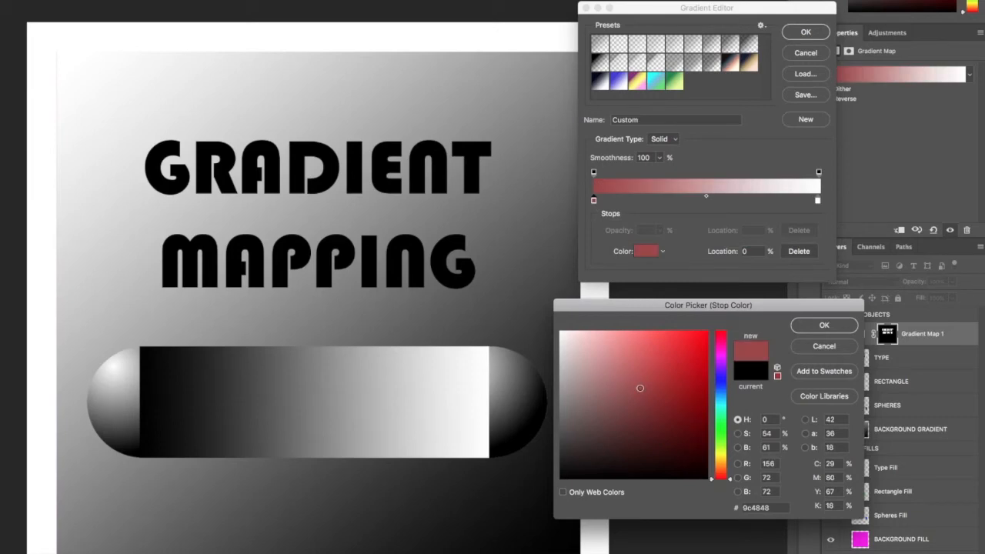
{"action": "left_click_drag", "start_coordinate": [639, 388], "coordinate": [695, 333]}
{"action": "left_click", "coordinate": [724, 418]}
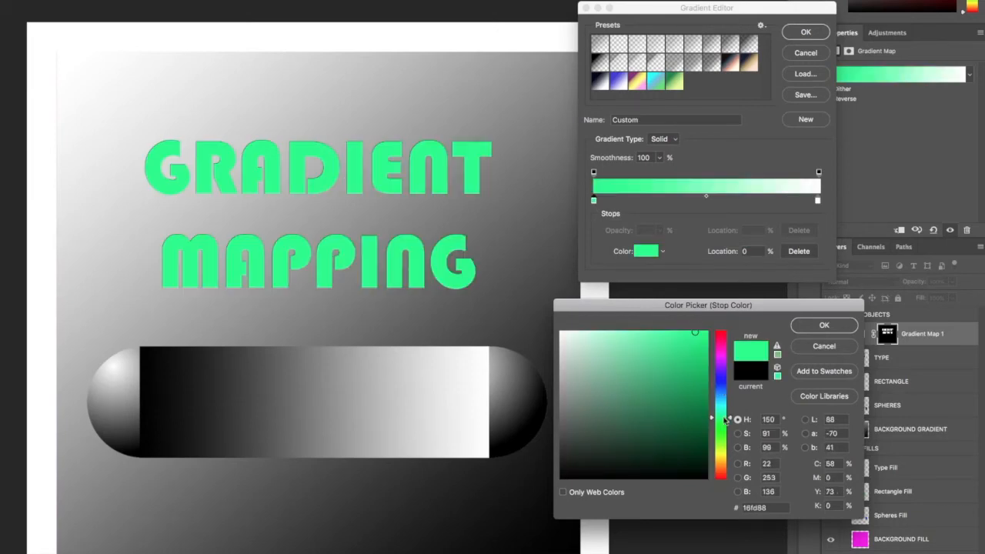
{"action": "left_click_drag", "start_coordinate": [724, 432], "coordinate": [722, 387]}
{"action": "left_click", "coordinate": [824, 325]}
{"action": "left_click", "coordinate": [618, 81]}
{"action": "left_click", "coordinate": [804, 32]}
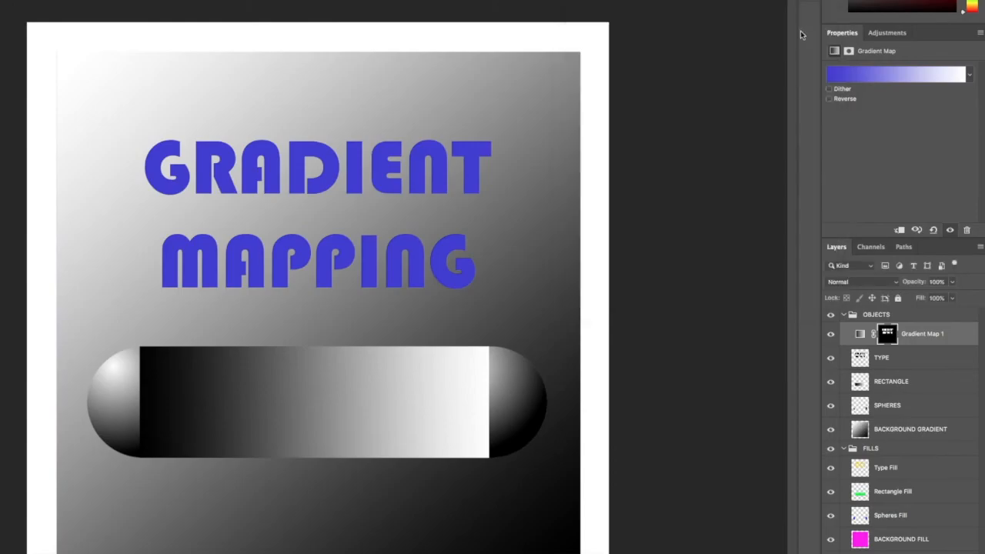
Step: Toggle the visibility of the Gradient Map 1 and TYPE layers to compare the lettering with and without the map
{"action": "left_click", "coordinate": [700, 128]}
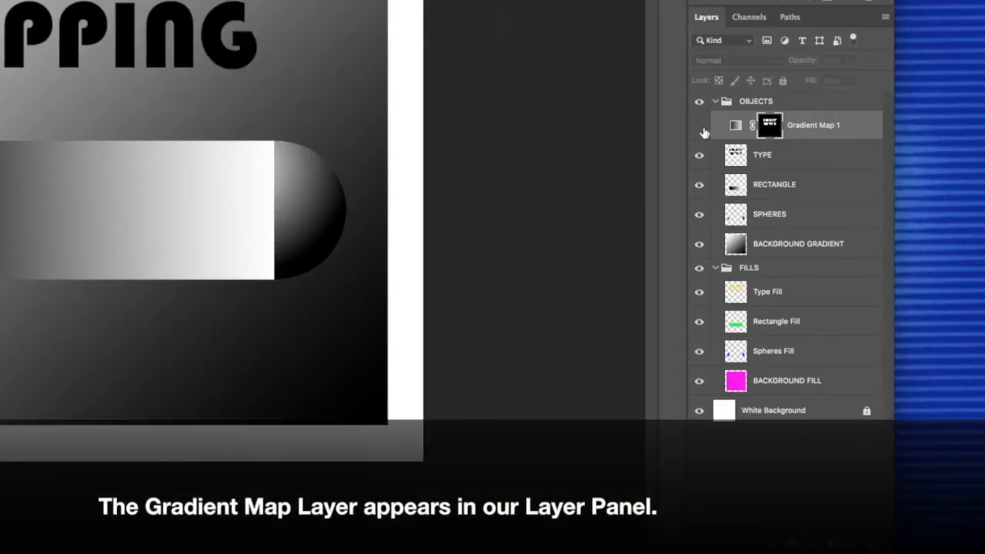
{"action": "left_click", "coordinate": [702, 130]}
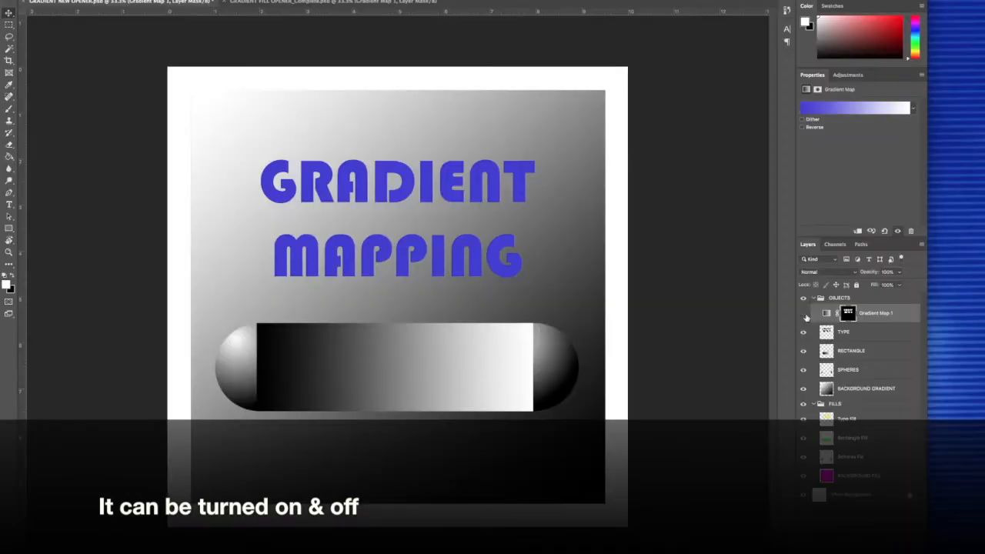
{"action": "left_click", "coordinate": [699, 125]}
{"action": "left_click", "coordinate": [700, 155]}
{"action": "left_click", "coordinate": [699, 156]}
{"action": "left_click", "coordinate": [804, 312]}
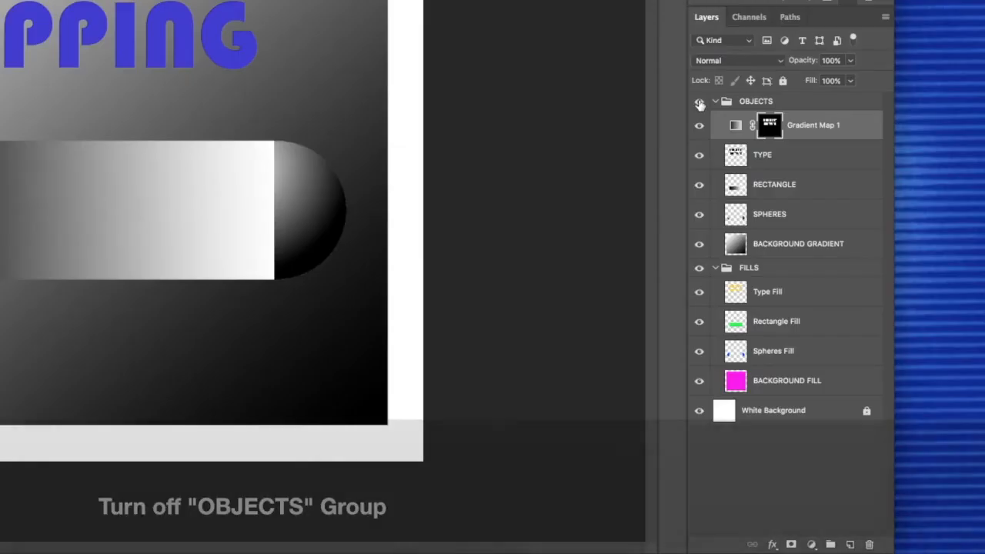
Step: Select the green rectangle on the Rectangle Fill layer with the OBJECTS group temporarily hidden, and show the group again
{"action": "left_click", "coordinate": [699, 102]}
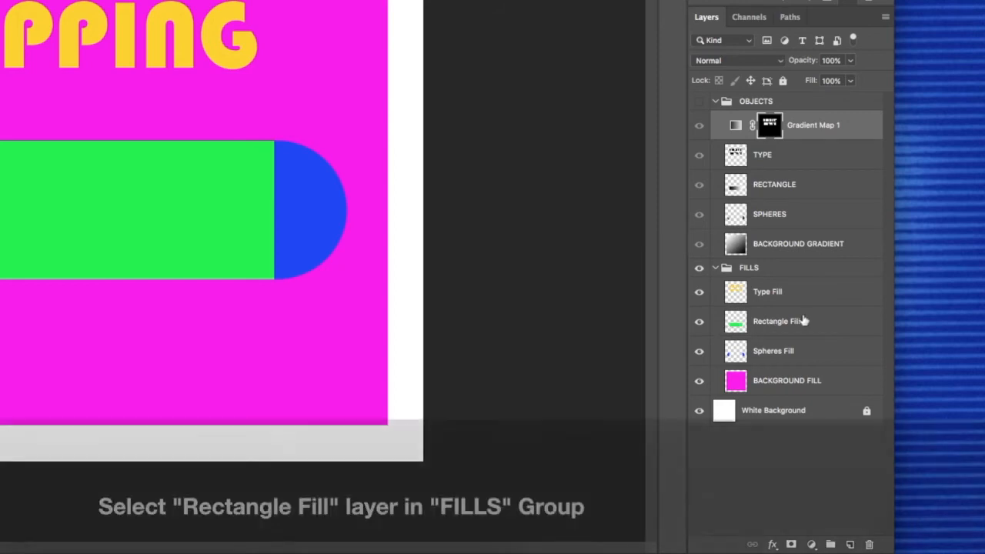
{"action": "left_click", "coordinate": [804, 325]}
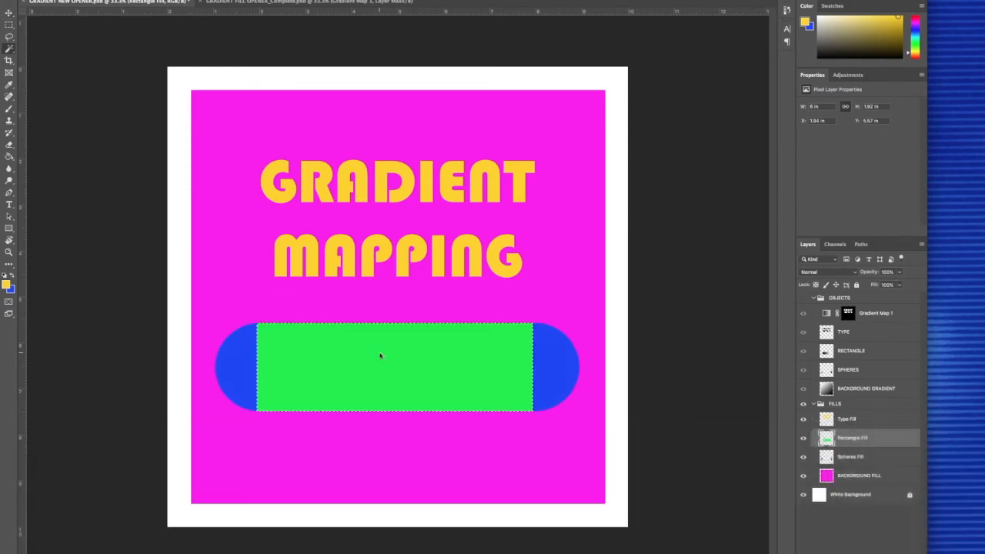
{"action": "left_click", "coordinate": [380, 352]}
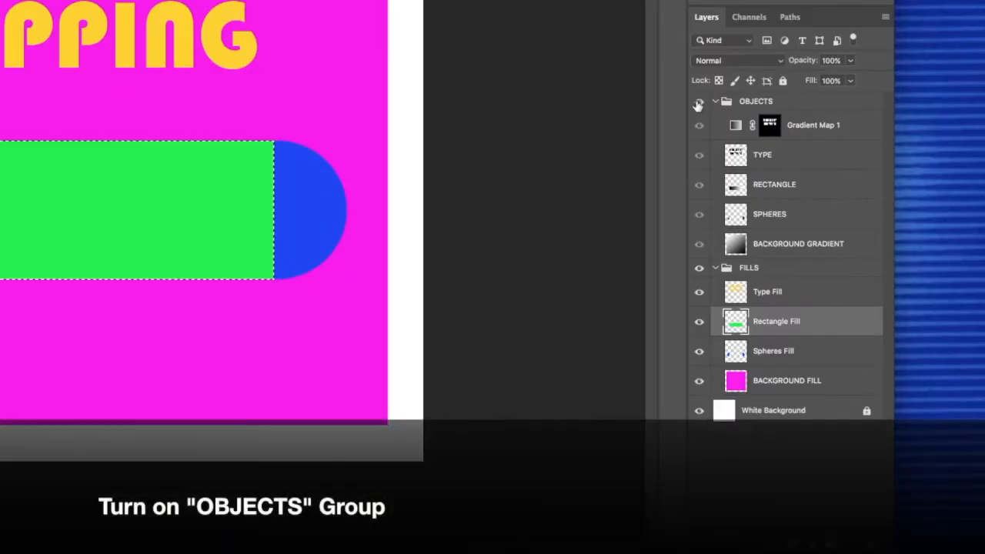
{"action": "left_click", "coordinate": [699, 102]}
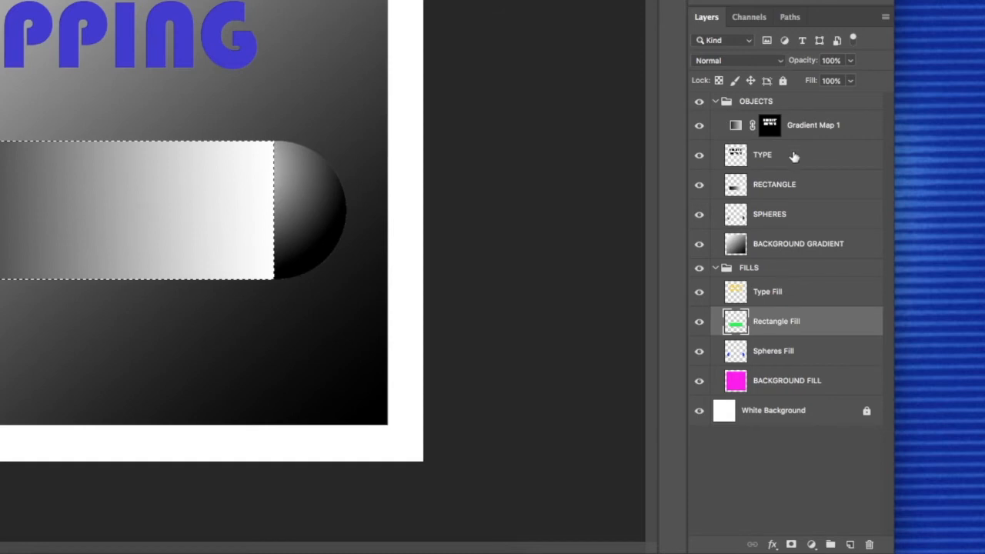
Step: Add a Gradient Map adjustment layer above the RECTANGLE layer, masked to the rectangle selection
{"action": "left_click", "coordinate": [797, 185]}
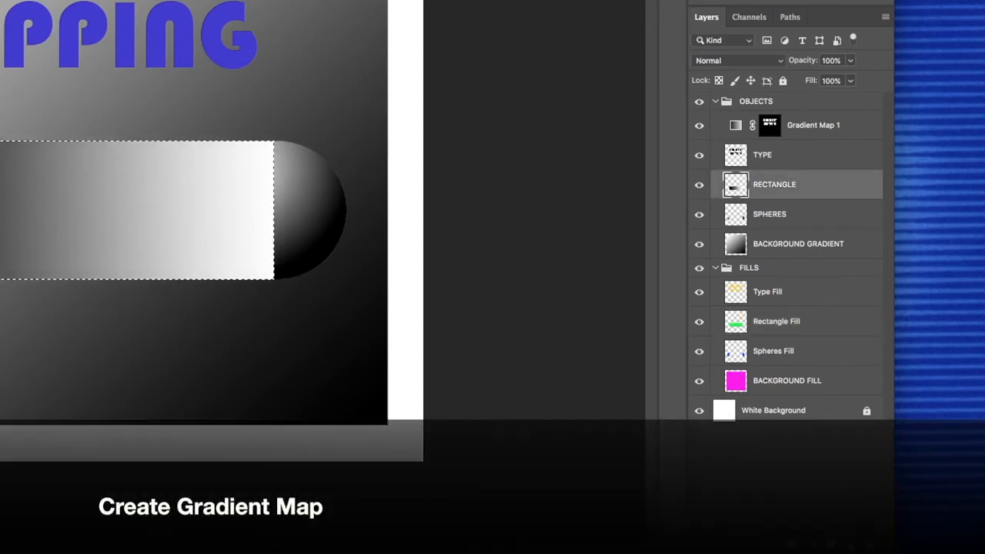
{"action": "left_click", "coordinate": [811, 544]}
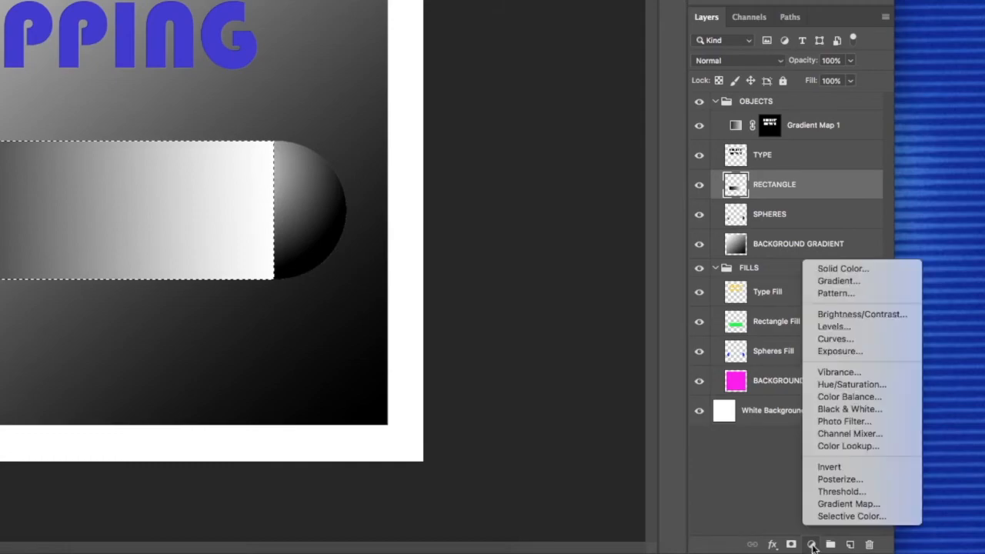
{"action": "left_click", "coordinate": [827, 505]}
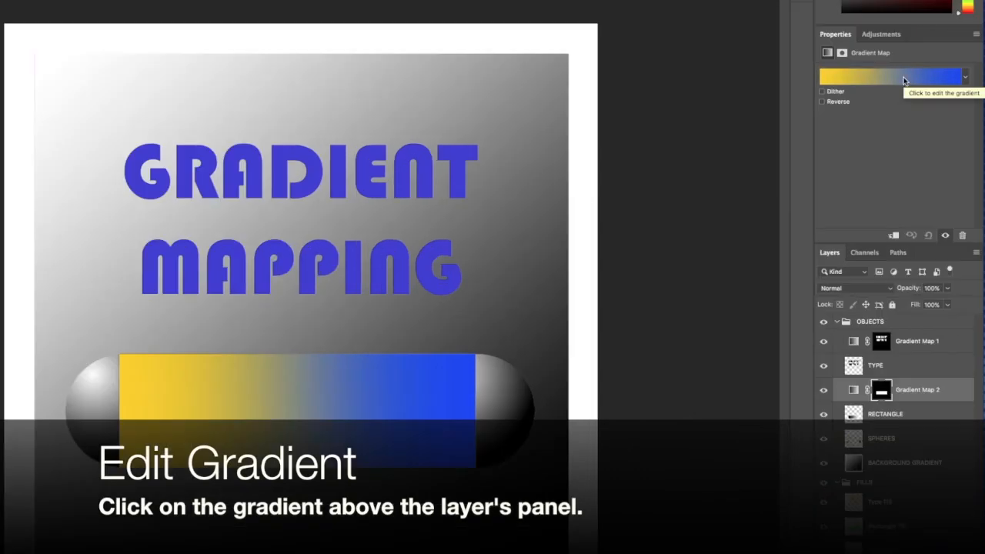
Step: Open the rectangle's gradient map for editing and set its dark stop to deep magenta-purple (740f62)
{"action": "left_click", "coordinate": [866, 107]}
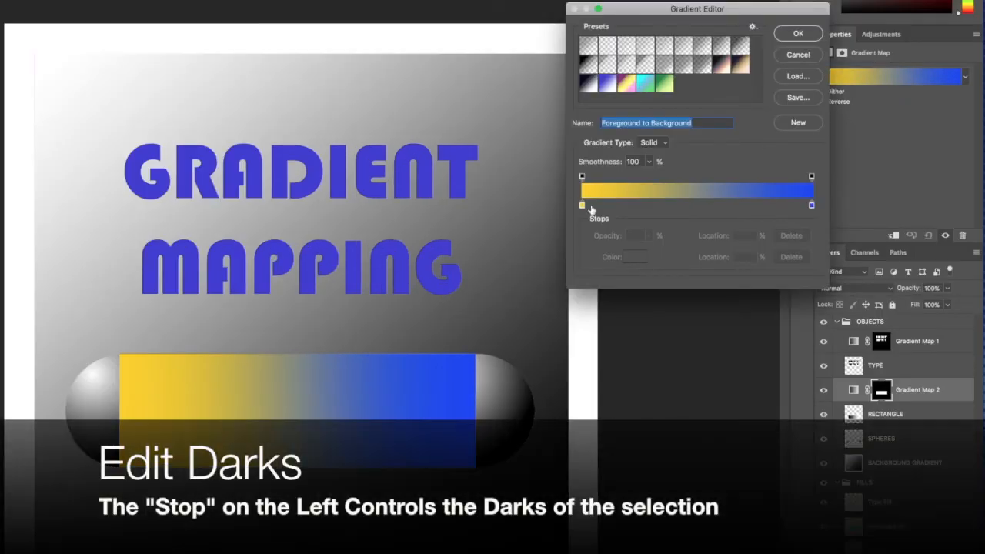
{"action": "double_click", "coordinate": [583, 206]}
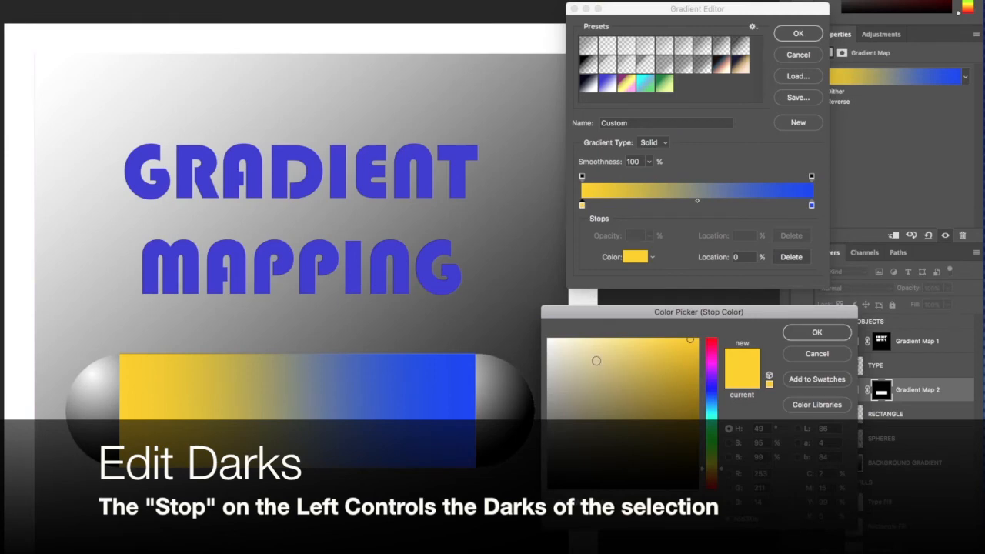
{"action": "left_click", "coordinate": [715, 361]}
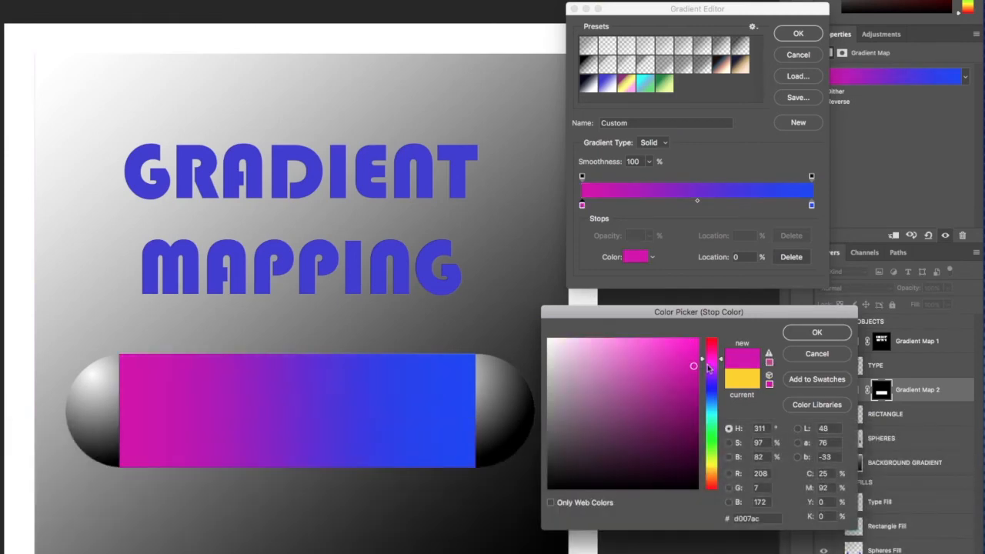
{"action": "left_click_drag", "start_coordinate": [681, 394], "coordinate": [678, 420]}
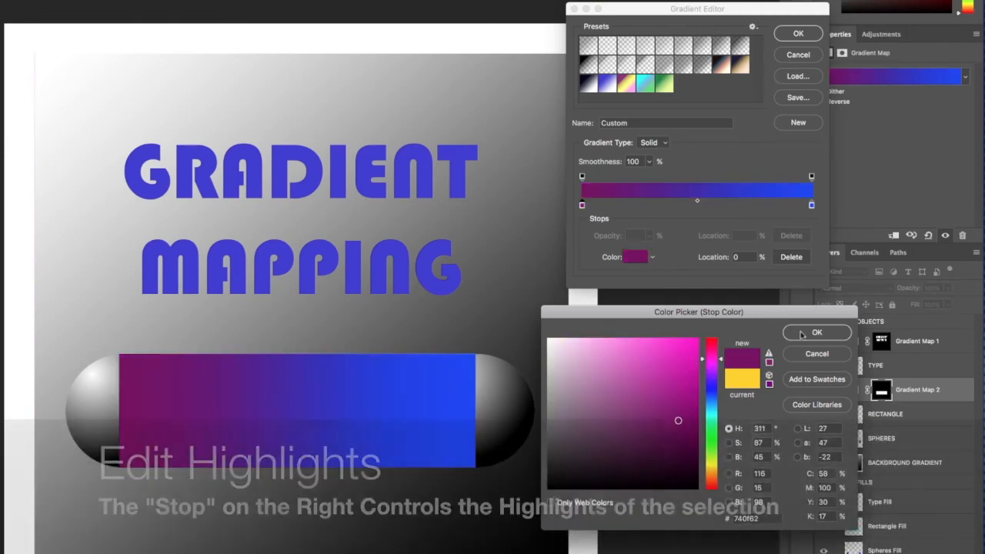
{"action": "left_click", "coordinate": [800, 335]}
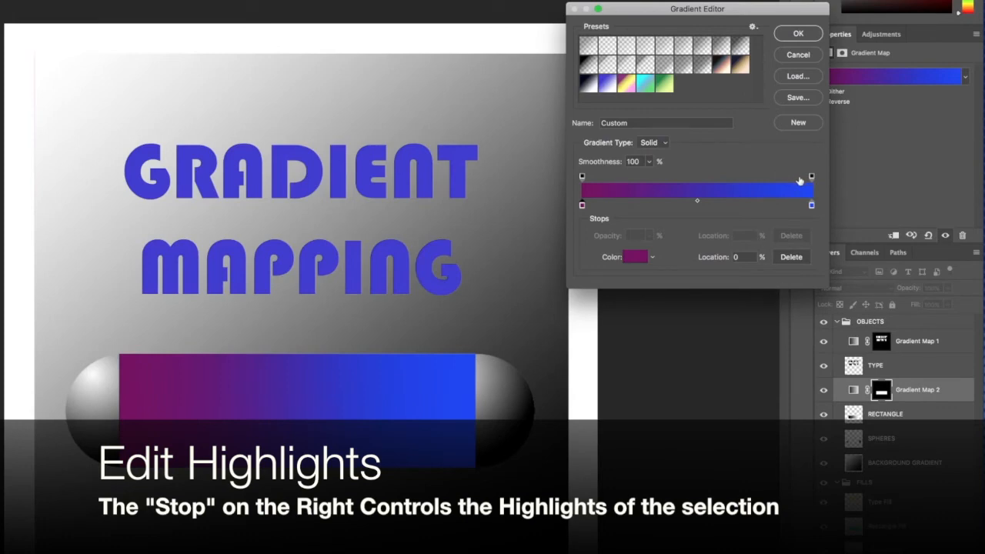
Step: Set the highlight stop of the rectangle's gradient map to light pink
{"action": "double_click", "coordinate": [812, 205]}
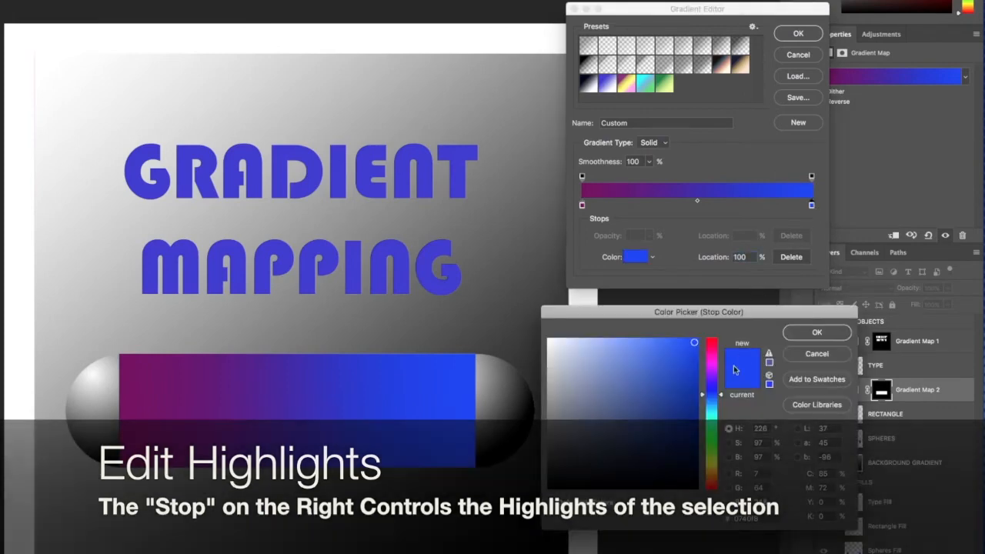
{"action": "left_click", "coordinate": [712, 361]}
{"action": "left_click", "coordinate": [682, 342]}
{"action": "left_click_drag", "start_coordinate": [682, 341], "coordinate": [622, 341]}
{"action": "key", "text": "Return"}
Step: Add a midtone color stop at 47% in the rectangle's gradient map and color it bright yellow
{"action": "mouse_move", "coordinate": [696, 200]}
{"action": "left_mouse_down"}
{"action": "mouse_move", "coordinate": [627, 208]}
{"action": "mouse_move", "coordinate": [773, 206]}
{"action": "mouse_move", "coordinate": [690, 200]}
{"action": "left_mouse_up"}
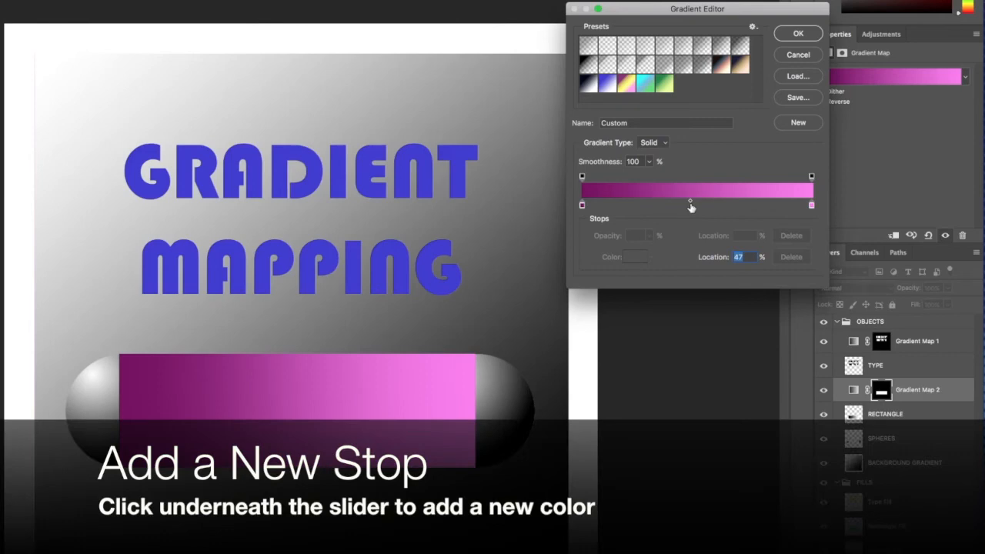
{"action": "left_click", "coordinate": [690, 206]}
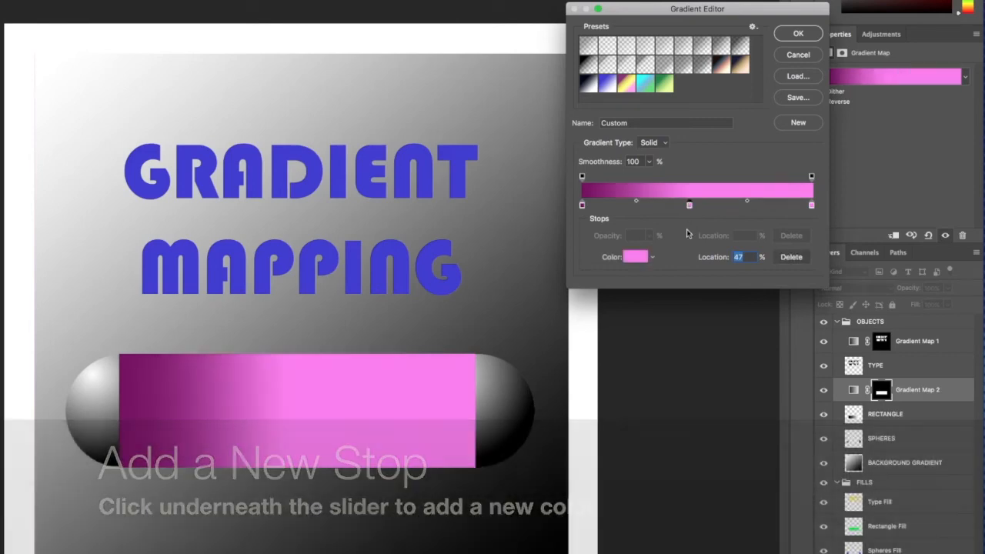
{"action": "double_click", "coordinate": [690, 206]}
{"action": "left_click", "coordinate": [712, 467]}
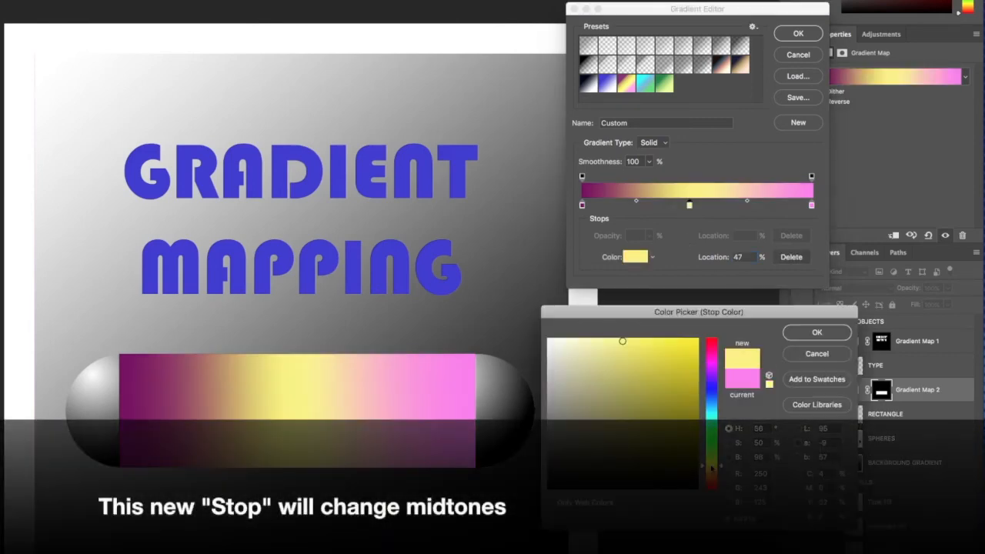
{"action": "left_click", "coordinate": [664, 341]}
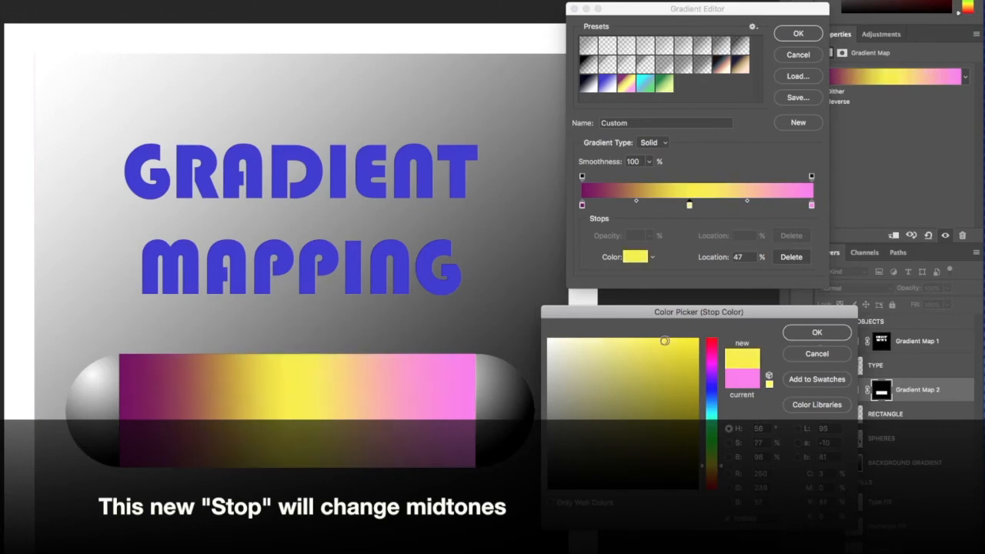
{"action": "left_click", "coordinate": [800, 335]}
Step: Shift the yellow stop toward the dark end with the midpoint before it at 47%, apply the gradient and toggle the map's visibility to compare
{"action": "left_click_drag", "start_coordinate": [689, 207], "coordinate": [620, 200]}
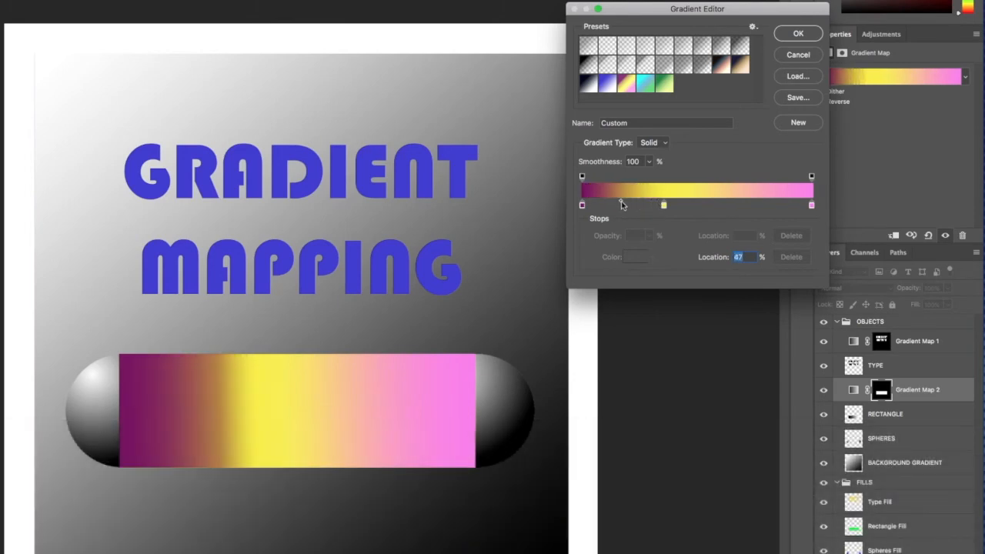
{"action": "left_click", "coordinate": [798, 34]}
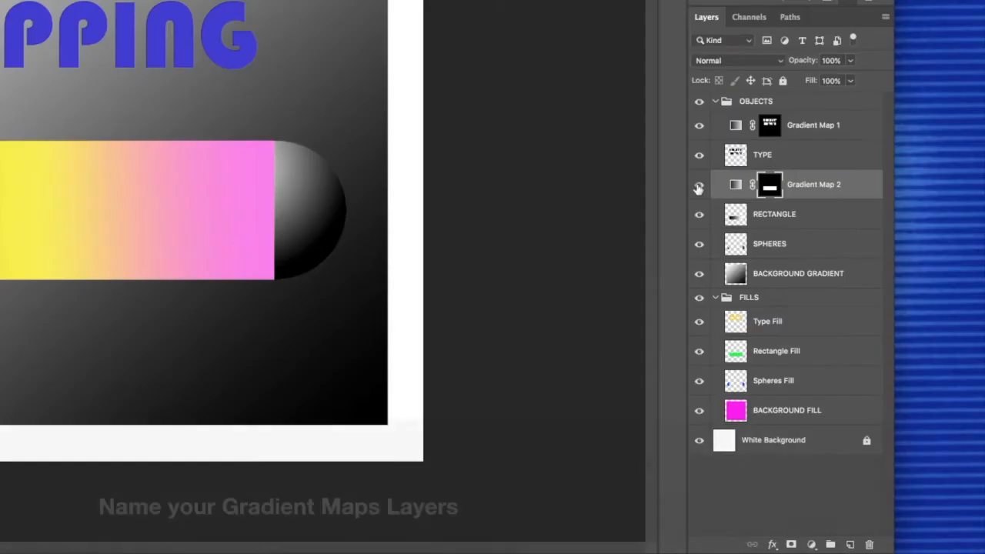
{"action": "left_click", "coordinate": [823, 389]}
{"action": "left_click", "coordinate": [824, 389]}
Step: Rename the rectangle's gradient map layer "Rectangle Gradient" and the lettering's gradient map layer "Type Gradient"
{"action": "double_click", "coordinate": [909, 390]}
{"action": "type", "text": "Rectangle Gradient"}
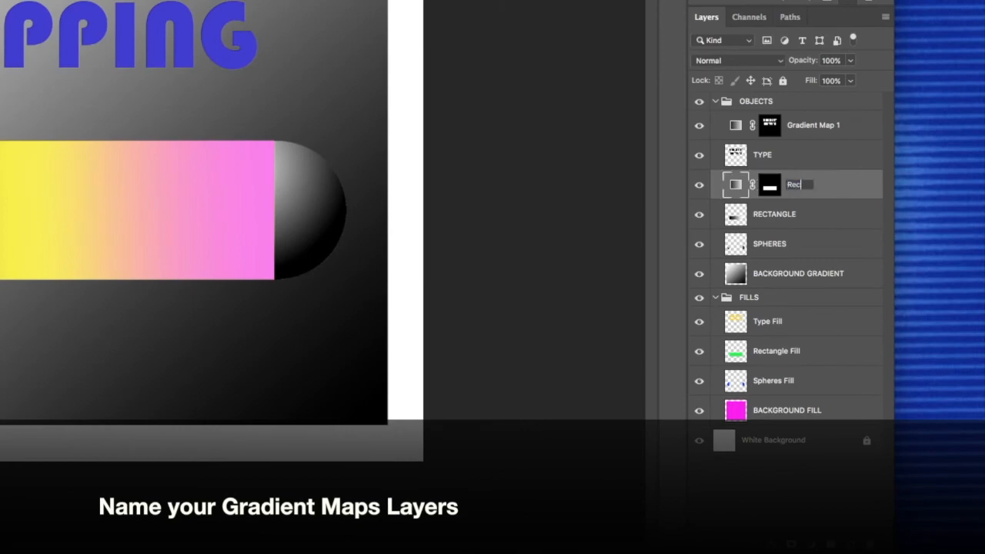
{"action": "key", "text": "Return"}
{"action": "left_click", "coordinate": [811, 128]}
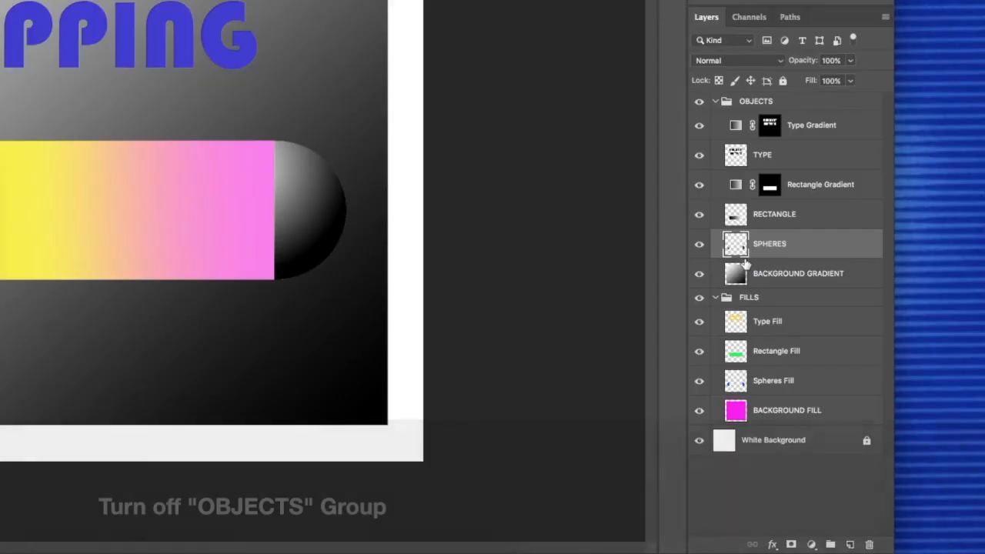
Step: Select the blue sphere shapes on the Spheres Fill layer with the OBJECTS group temporarily hidden, and show the group again
{"action": "left_click", "coordinate": [699, 102]}
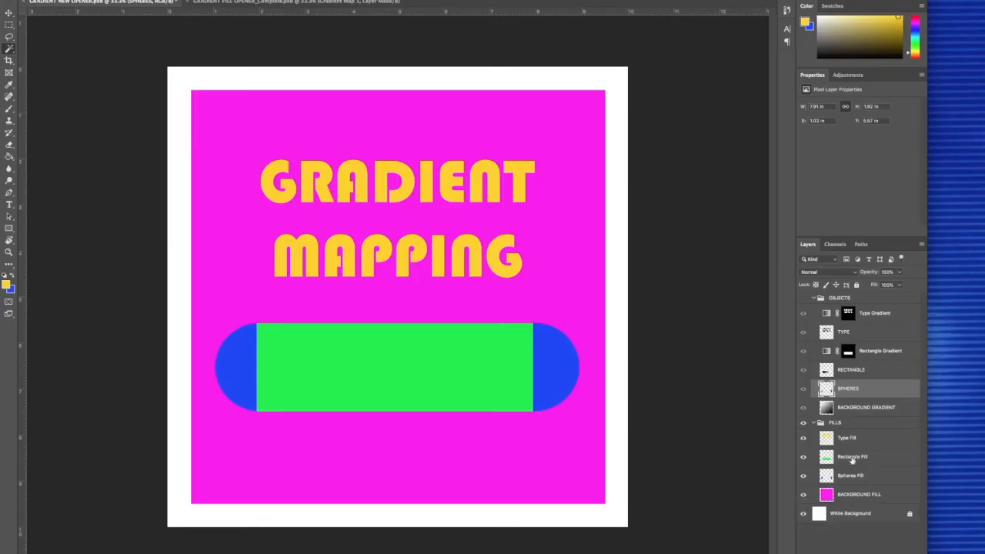
{"action": "left_click", "coordinate": [850, 477]}
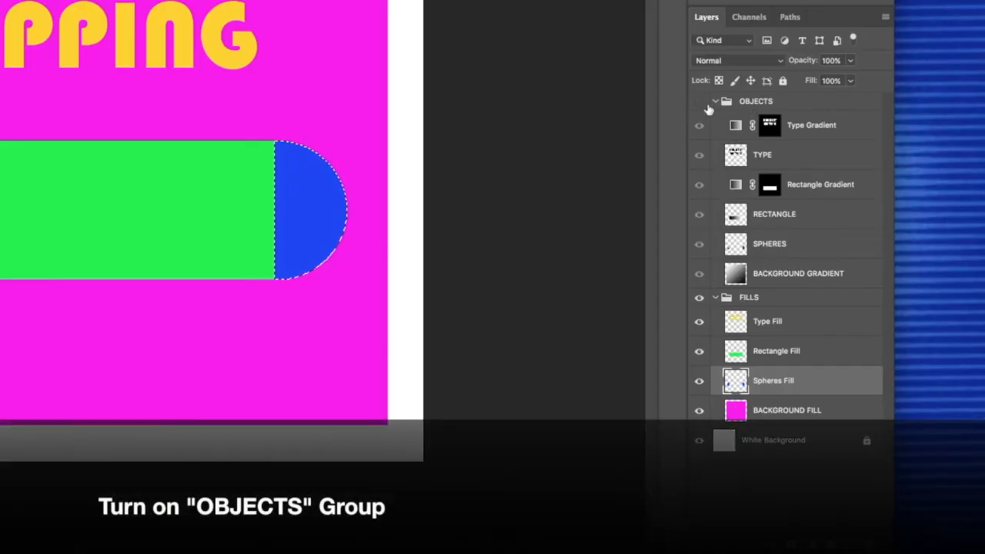
{"action": "left_click", "coordinate": [699, 103]}
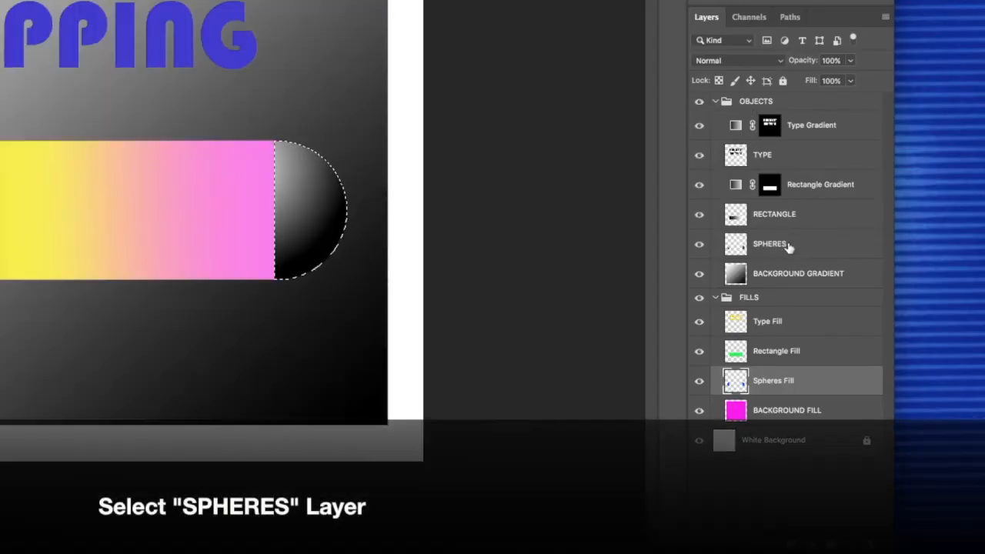
Step: Add a Gradient Map adjustment layer above the SPHERES layer, masked to the spheres selection
{"action": "left_click", "coordinate": [789, 245]}
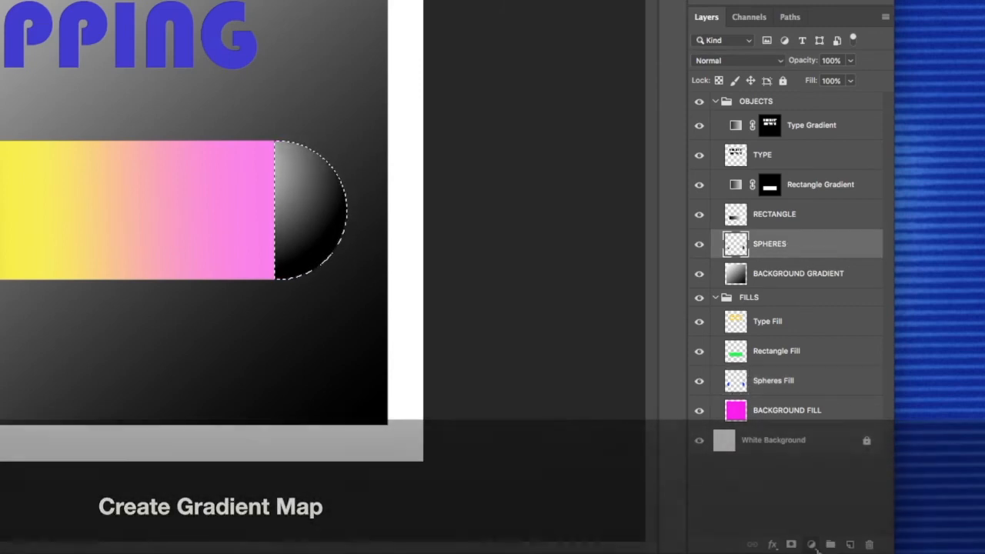
{"action": "left_click", "coordinate": [811, 544]}
{"action": "left_click", "coordinate": [849, 504]}
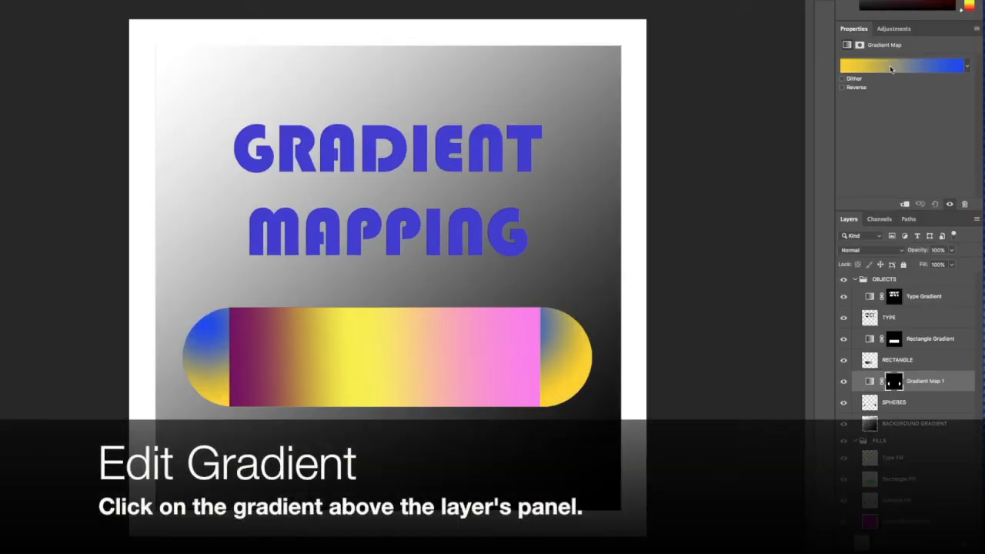
Step: Open the spheres' gradient map for editing and set its dark stop to bright cyan
{"action": "left_click", "coordinate": [808, 127]}
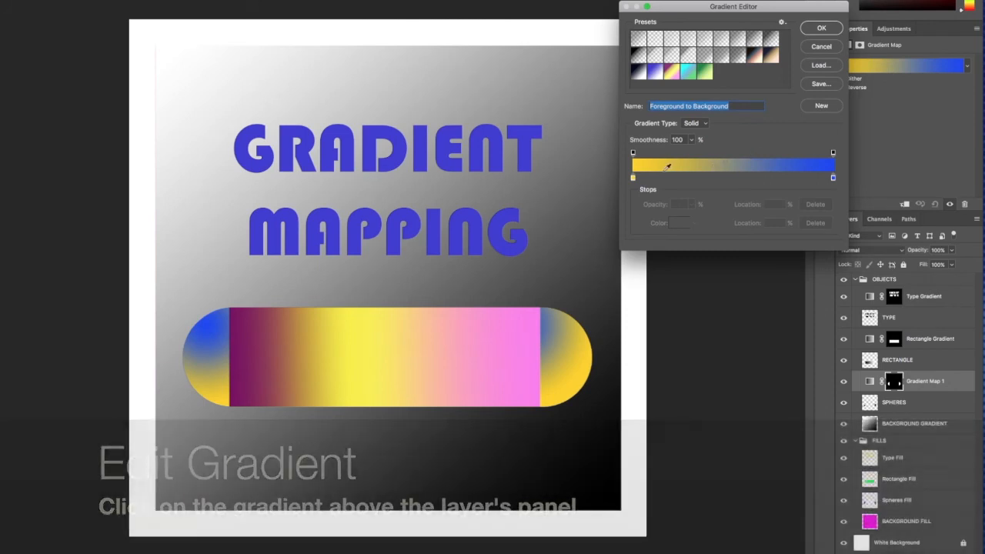
{"action": "left_click", "coordinate": [633, 179]}
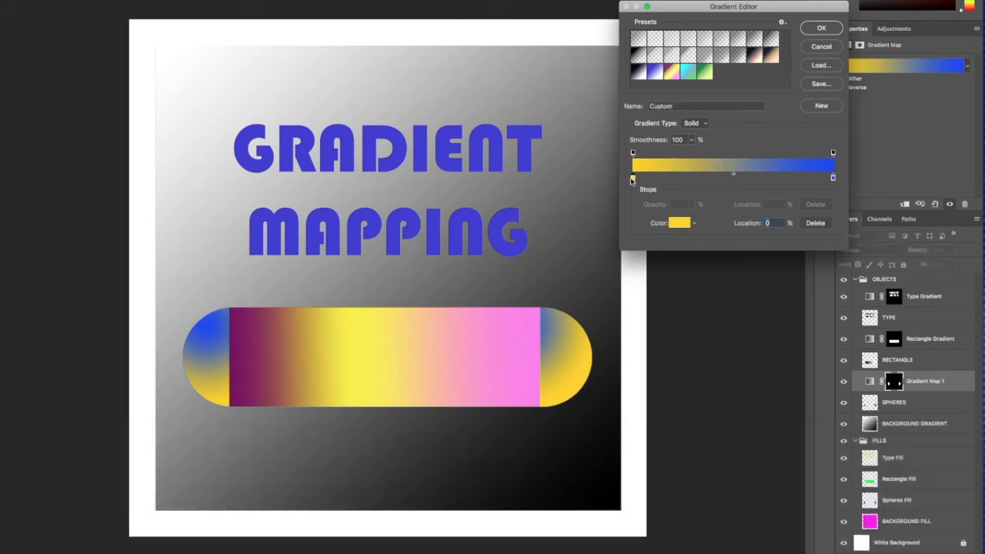
{"action": "double_click", "coordinate": [633, 179]}
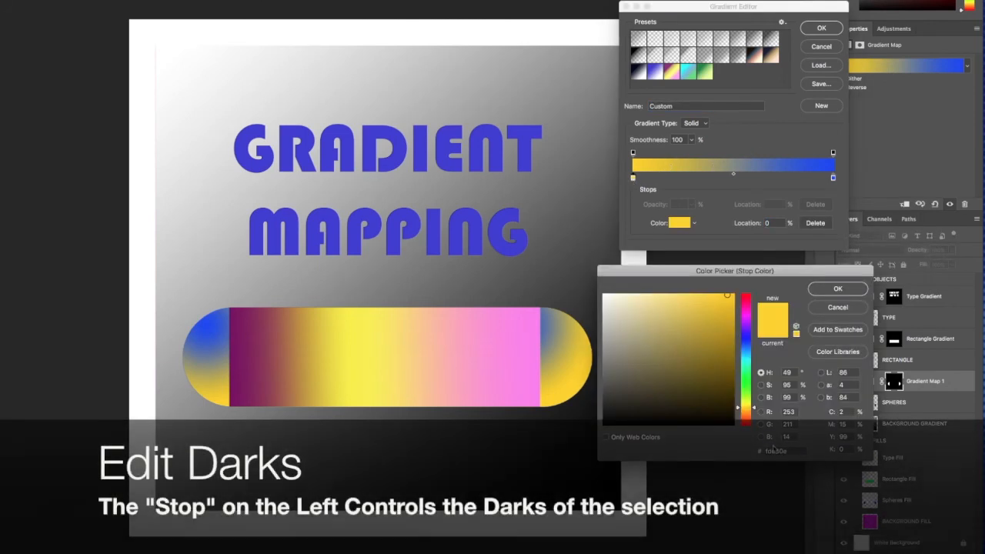
{"action": "left_click", "coordinate": [745, 368]}
{"action": "mouse_move", "coordinate": [720, 307]}
{"action": "left_mouse_down"}
{"action": "mouse_move", "coordinate": [687, 352]}
{"action": "mouse_move", "coordinate": [697, 402]}
{"action": "mouse_move", "coordinate": [699, 297]}
{"action": "left_mouse_up"}
{"action": "left_click", "coordinate": [746, 361]}
{"action": "left_click", "coordinate": [815, 289]}
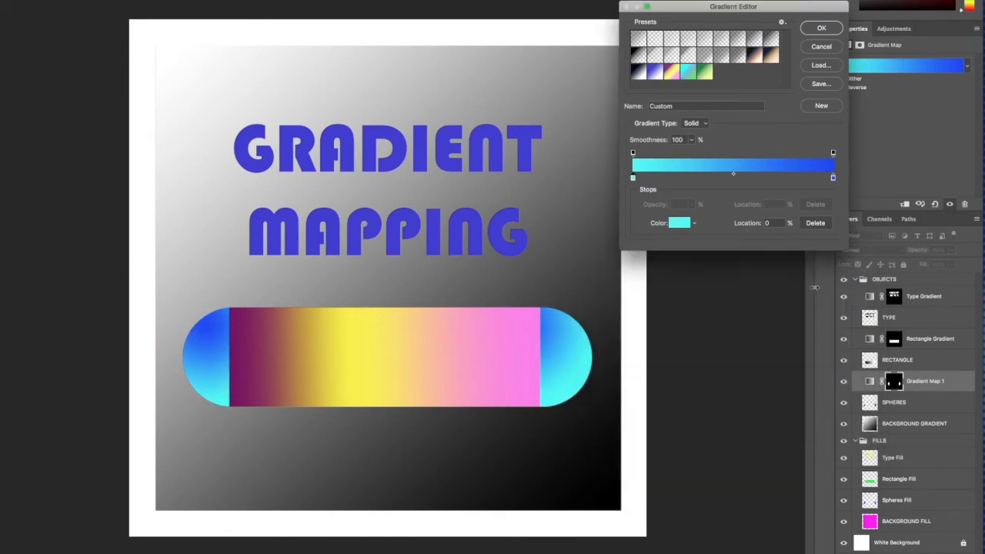
Step: Set the highlight stop of the spheres' gradient map to green (049757)
{"action": "double_click", "coordinate": [833, 178]}
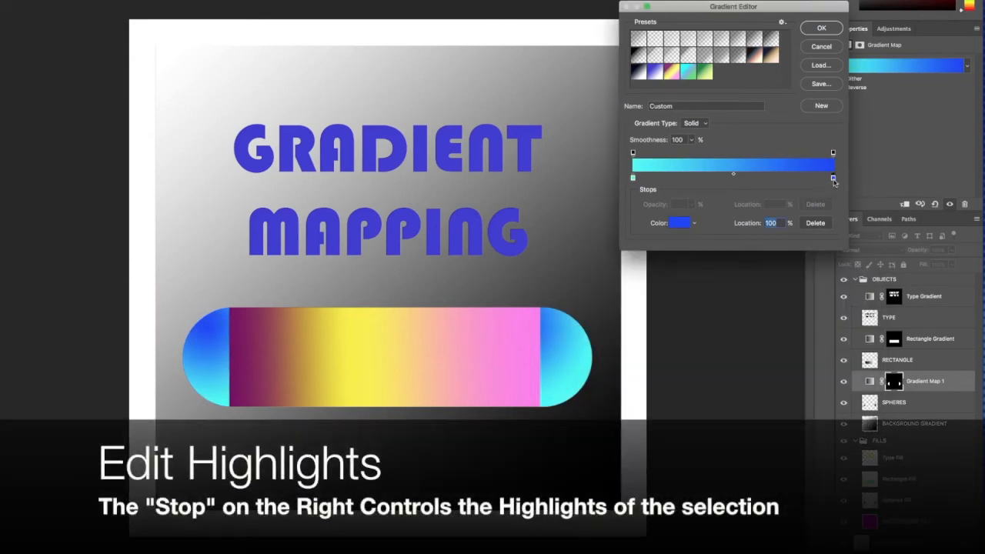
{"action": "left_click_drag", "start_coordinate": [745, 363], "coordinate": [747, 369]}
{"action": "left_click_drag", "start_coordinate": [730, 324], "coordinate": [730, 347]}
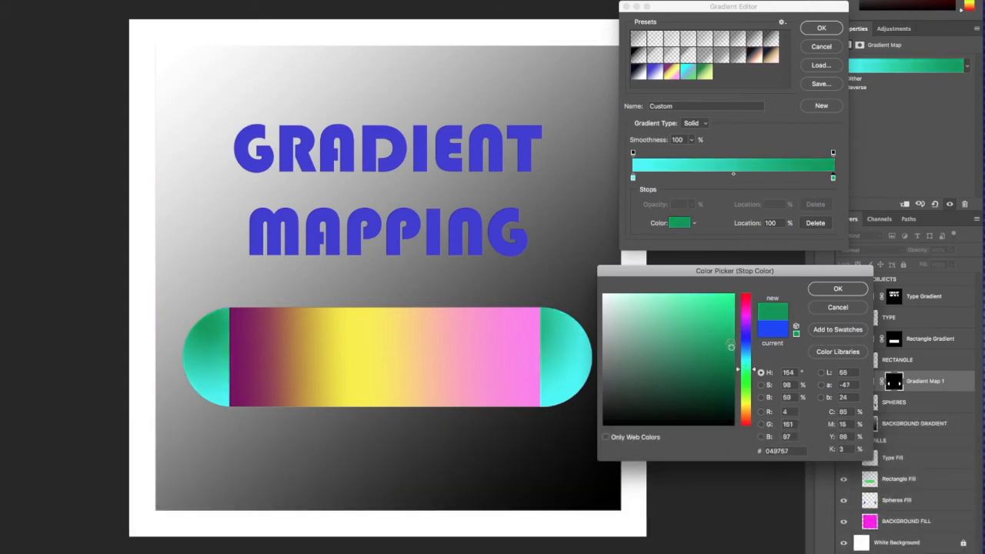
{"action": "left_click", "coordinate": [823, 291]}
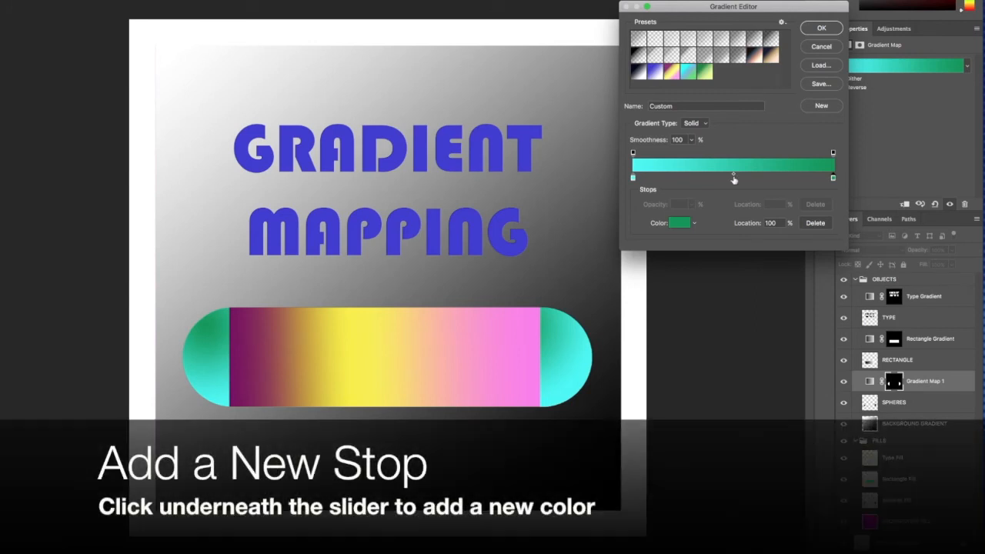
Step: Add a middle stop at 50% to the spheres' gradient map and color it muted yellow-green (c6d37f)
{"action": "left_click", "coordinate": [734, 178]}
{"action": "double_click", "coordinate": [732, 178]}
{"action": "left_click_drag", "start_coordinate": [747, 368], "coordinate": [750, 402]}
{"action": "left_click", "coordinate": [673, 296]}
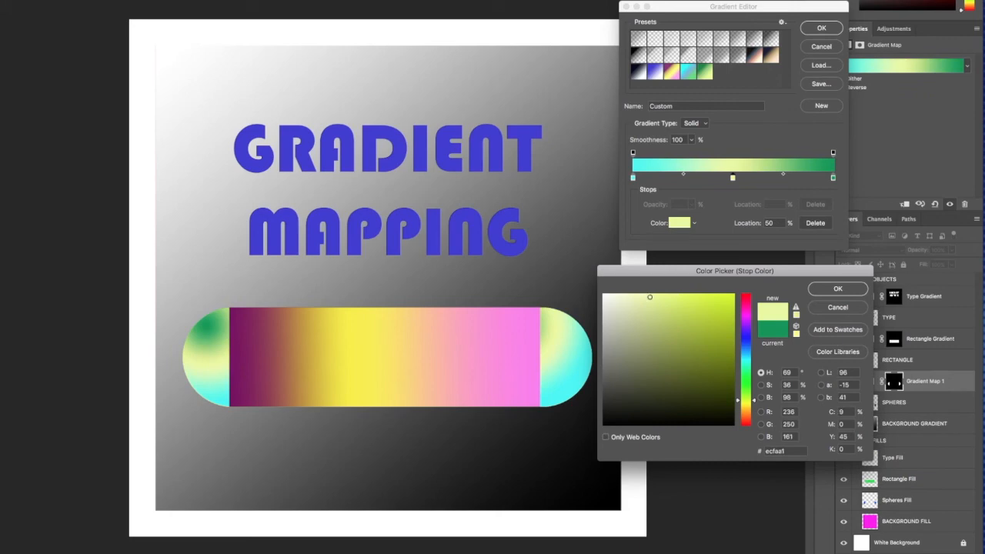
{"action": "mouse_move", "coordinate": [649, 295]}
{"action": "left_mouse_down"}
{"action": "mouse_move", "coordinate": [644, 308]}
{"action": "mouse_move", "coordinate": [659, 317]}
{"action": "left_mouse_up"}
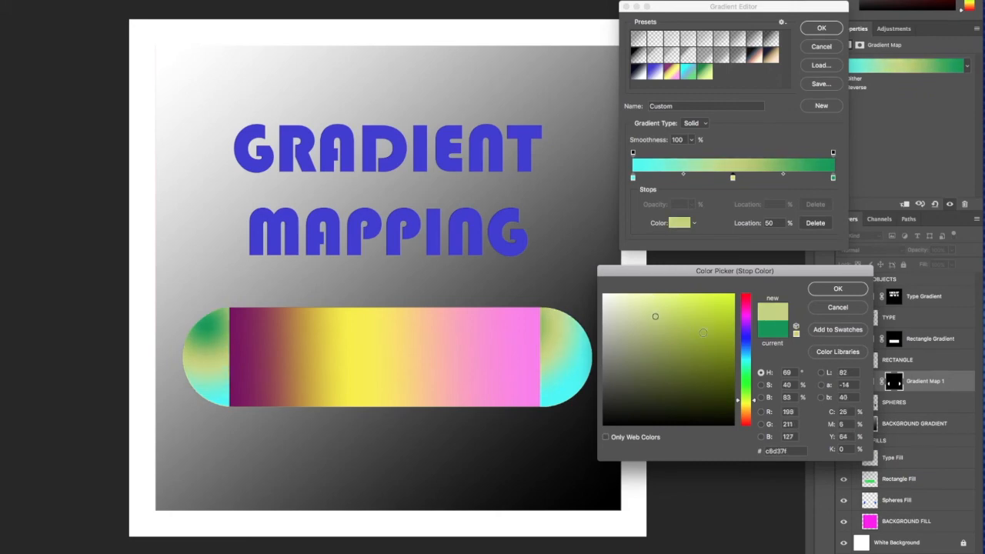
{"action": "left_click", "coordinate": [838, 288]}
Step: Recolor the highlight stop of the spheres' gradient map to light green (b4d15b) and accept the edited gradient
{"action": "double_click", "coordinate": [833, 178]}
{"action": "left_click", "coordinate": [728, 360]}
{"action": "left_click_drag", "start_coordinate": [743, 371], "coordinate": [744, 359]}
{"action": "left_click", "coordinate": [704, 322]}
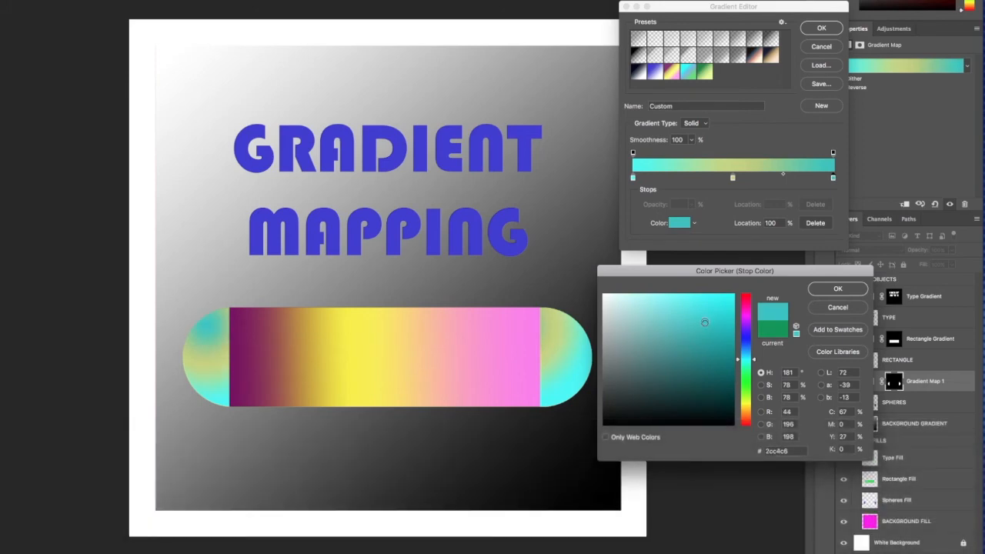
{"action": "left_click", "coordinate": [745, 399]}
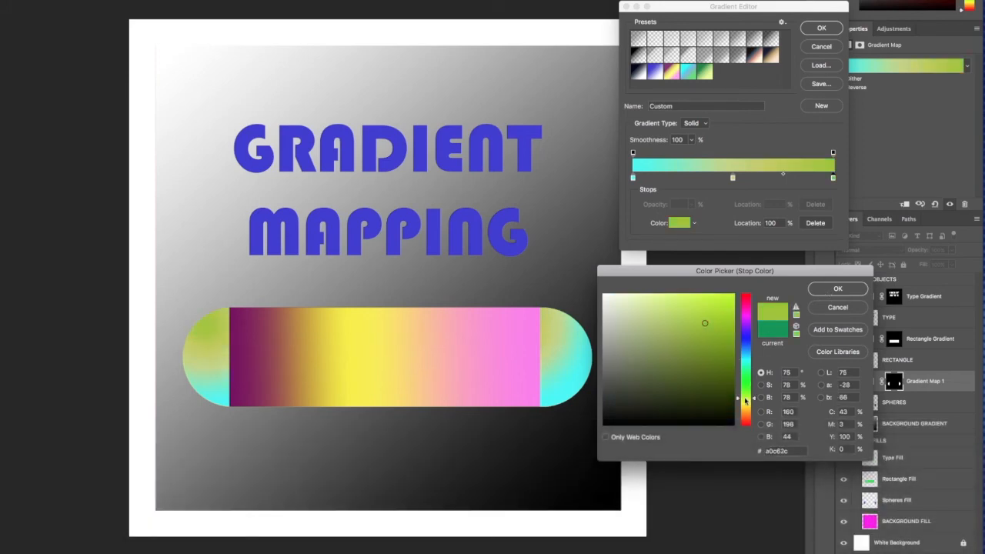
{"action": "left_click_drag", "start_coordinate": [696, 314], "coordinate": [677, 317]}
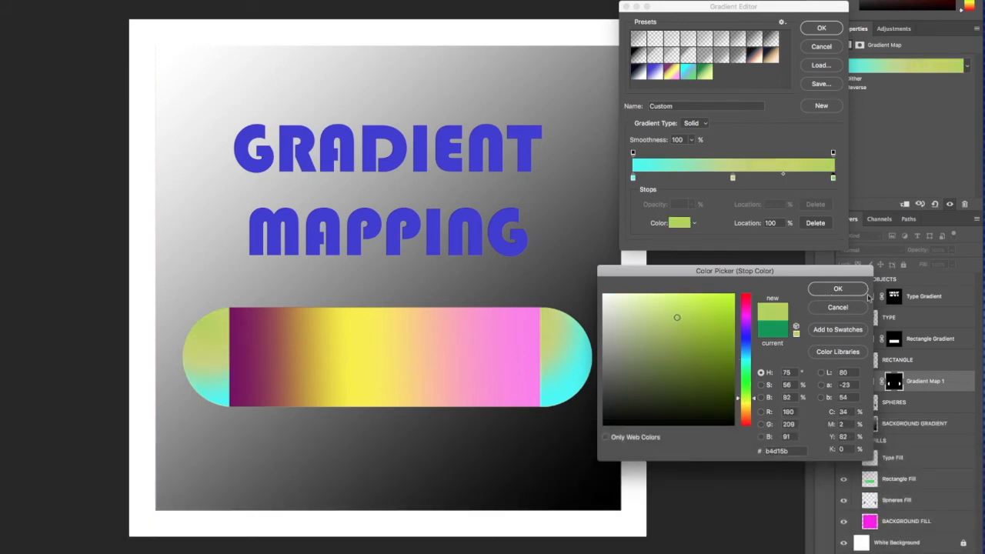
{"action": "left_click", "coordinate": [852, 292]}
{"action": "left_click", "coordinate": [821, 29]}
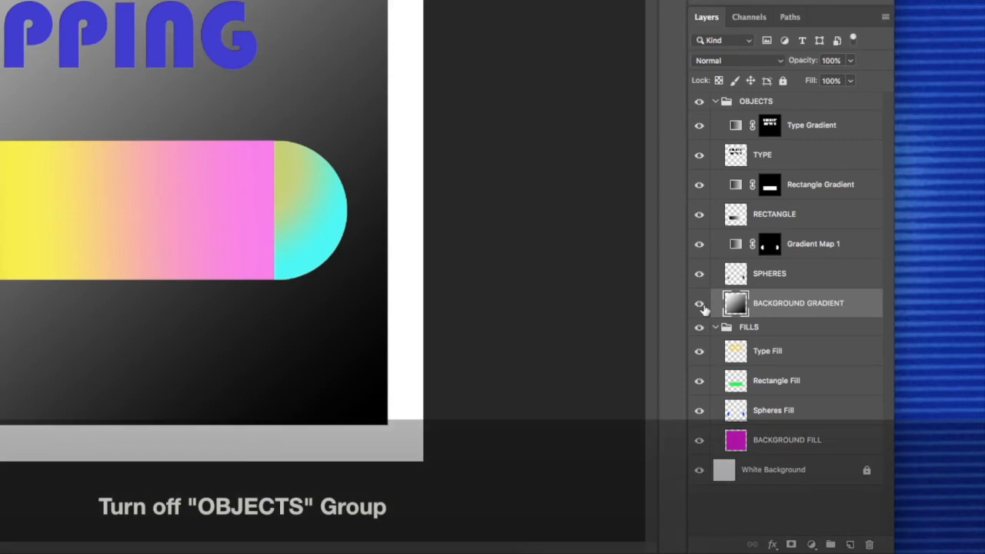
Step: Select the magenta area of the BACKGROUND FILL layer with the OBJECTS group temporarily hidden, and show the group again
{"action": "left_click", "coordinate": [698, 103]}
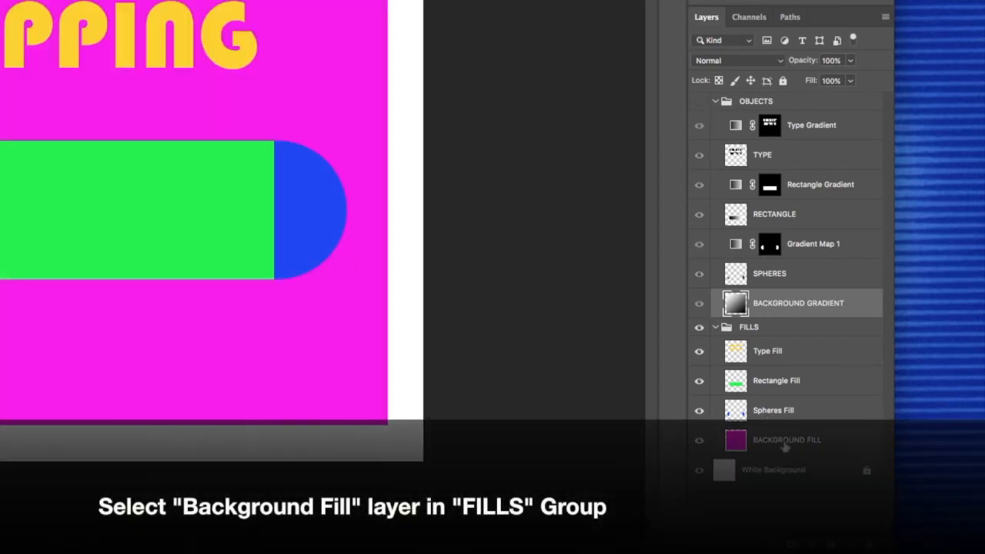
{"action": "left_click", "coordinate": [785, 445]}
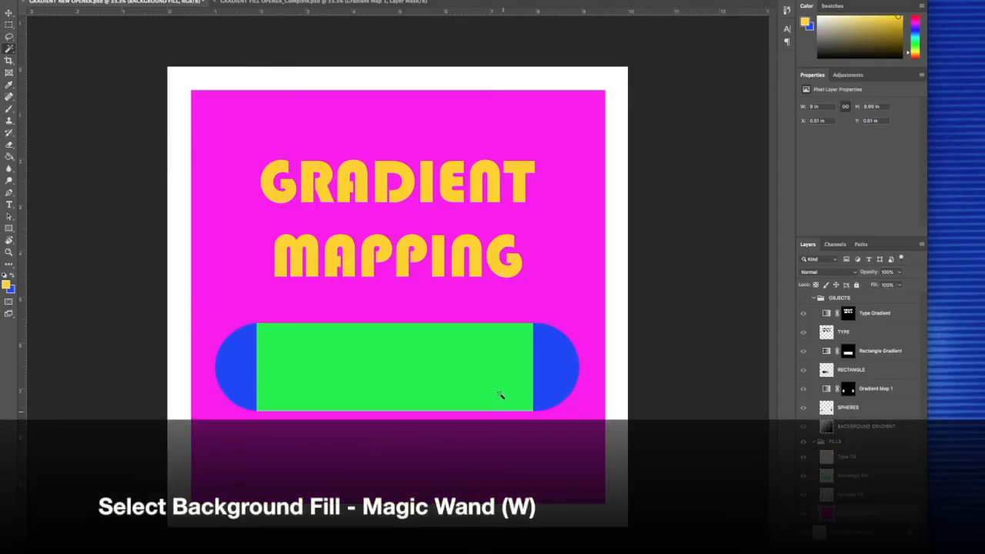
{"action": "left_click", "coordinate": [550, 282]}
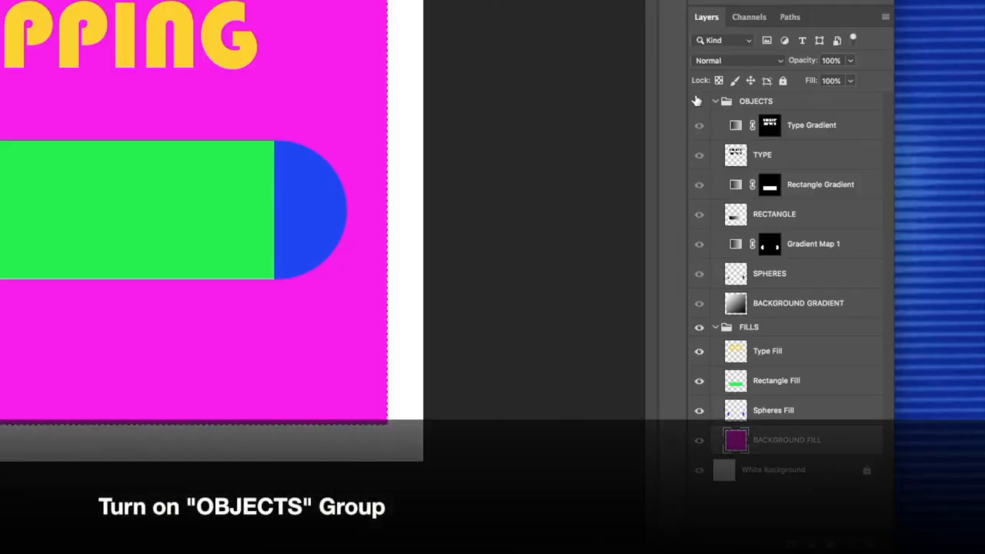
{"action": "left_click", "coordinate": [699, 104]}
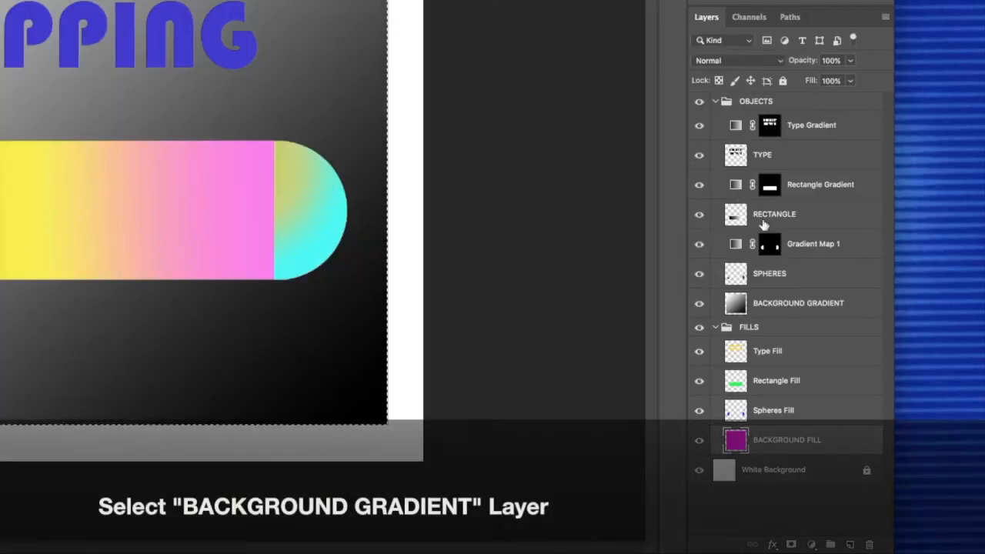
Step: Add a Gradient Map adjustment layer above the BACKGROUND GRADIENT layer, masked to the background selection
{"action": "left_click", "coordinate": [780, 306]}
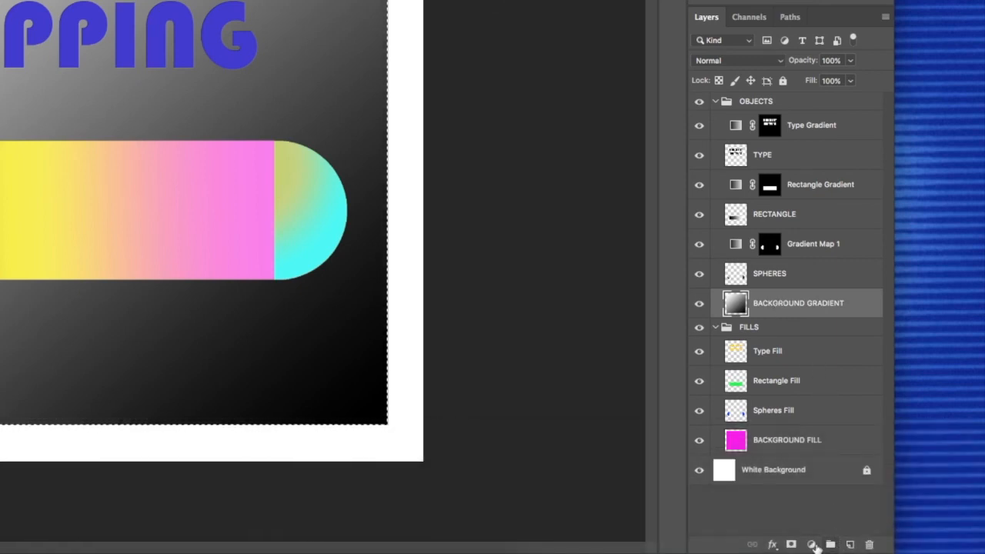
{"action": "left_click", "coordinate": [812, 544]}
{"action": "left_click", "coordinate": [828, 503]}
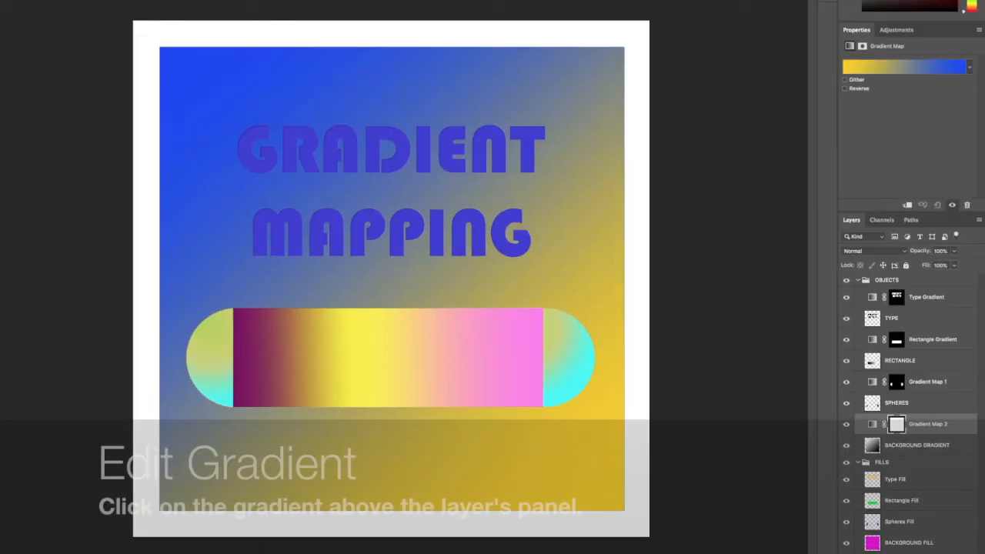
Step: Open the background's gradient map for editing and set its dark stop to dark green (1a3e17)
{"action": "left_click", "coordinate": [895, 70]}
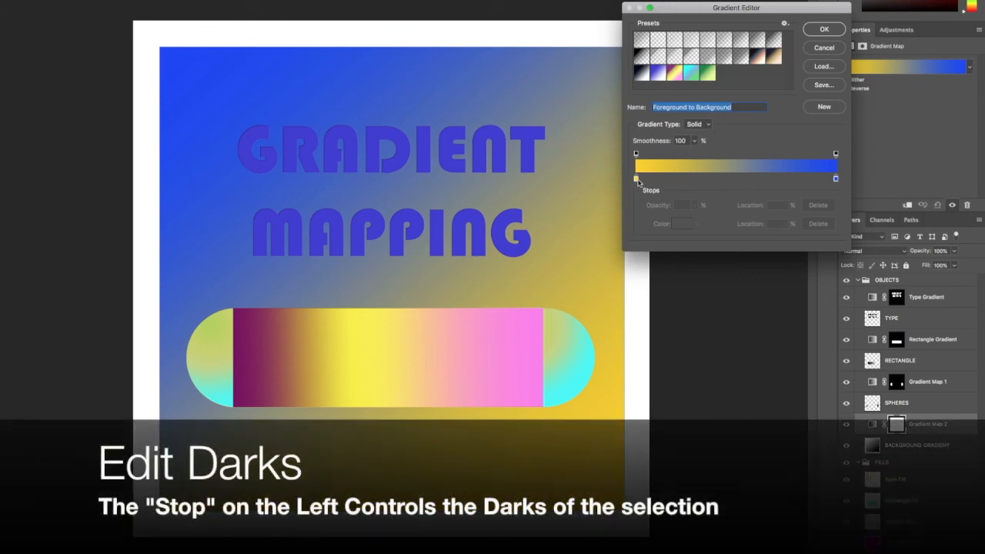
{"action": "double_click", "coordinate": [636, 179]}
{"action": "left_click", "coordinate": [729, 392]}
{"action": "mouse_move", "coordinate": [728, 393]}
{"action": "left_mouse_down"}
{"action": "mouse_move", "coordinate": [701, 380]}
{"action": "mouse_move", "coordinate": [677, 397]}
{"action": "mouse_move", "coordinate": [681, 415]}
{"action": "mouse_move", "coordinate": [693, 395]}
{"action": "left_mouse_up"}
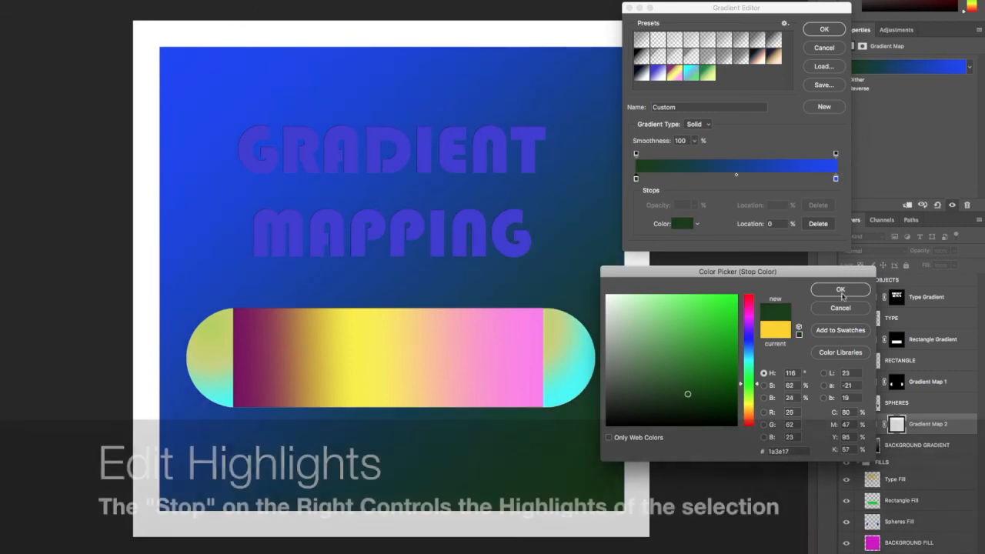
{"action": "left_click", "coordinate": [841, 291]}
Step: Set the highlight stop of the background's gradient map to yellow (fff65f) and place a stop near the middle of the gradient
{"action": "left_click", "coordinate": [835, 180]}
{"action": "double_click", "coordinate": [836, 180]}
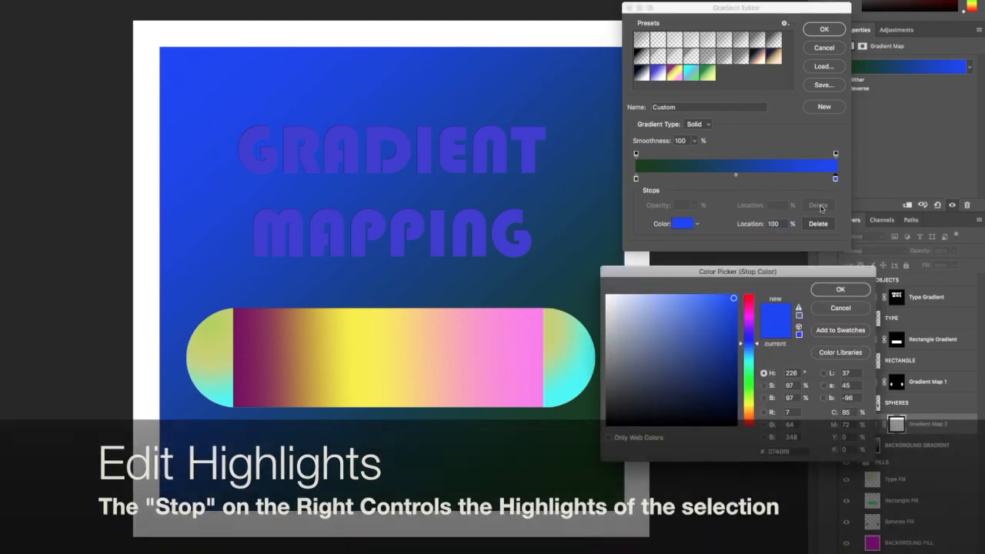
{"action": "left_click_drag", "start_coordinate": [666, 315], "coordinate": [651, 300]}
{"action": "left_click_drag", "start_coordinate": [748, 343], "coordinate": [748, 406]}
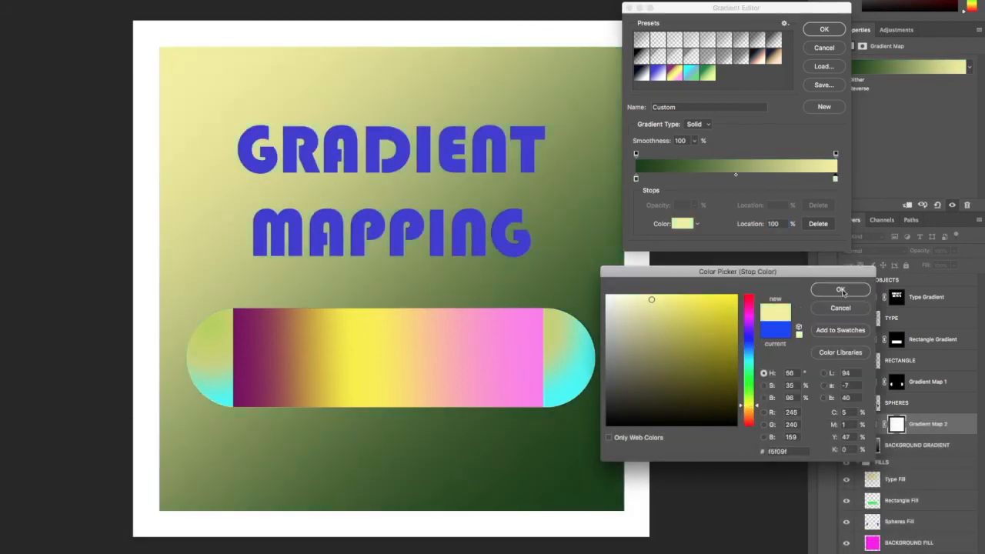
{"action": "left_click_drag", "start_coordinate": [650, 299], "coordinate": [687, 295]}
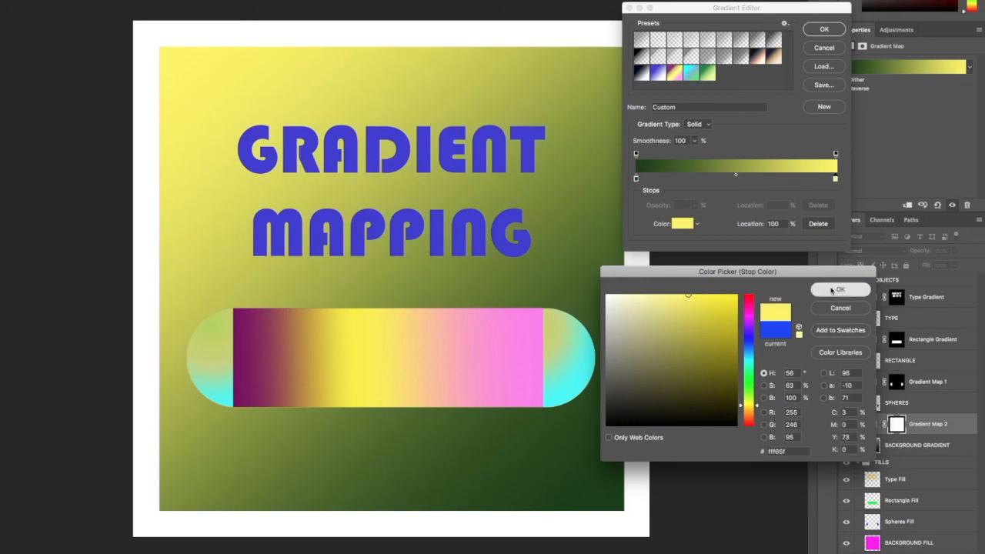
{"action": "left_click", "coordinate": [840, 289]}
{"action": "left_click", "coordinate": [714, 179]}
{"action": "left_click_drag", "start_coordinate": [715, 179], "coordinate": [735, 179]}
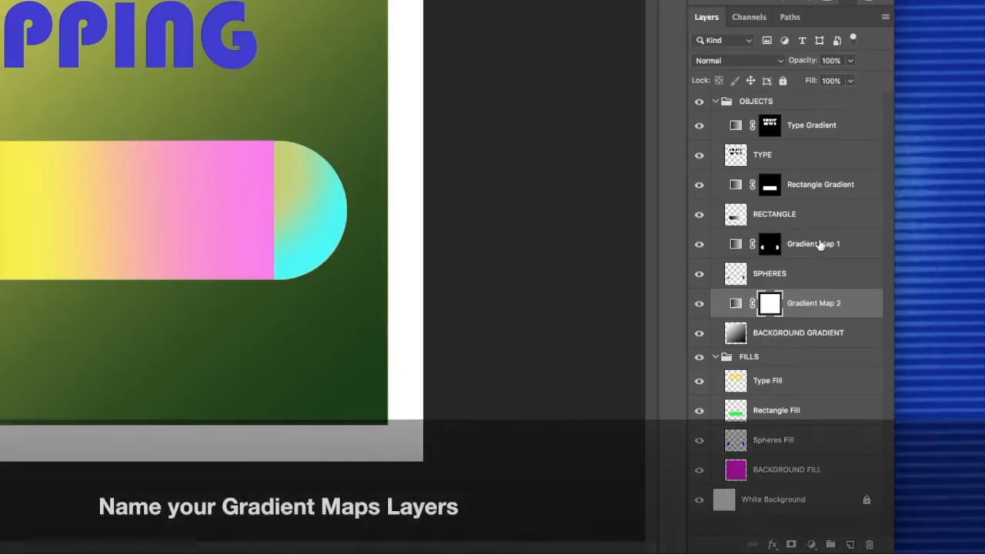
Step: Rename the spheres' gradient map layer Spheres Gradient and the background's gradient map layer Background Gradient
{"action": "double_click", "coordinate": [815, 243]}
{"action": "type", "text": "Spheres Gradient"}
{"action": "key", "text": "Tab"}
{"action": "type", "text": "Background Gradient"}
{"action": "key", "text": "Return"}
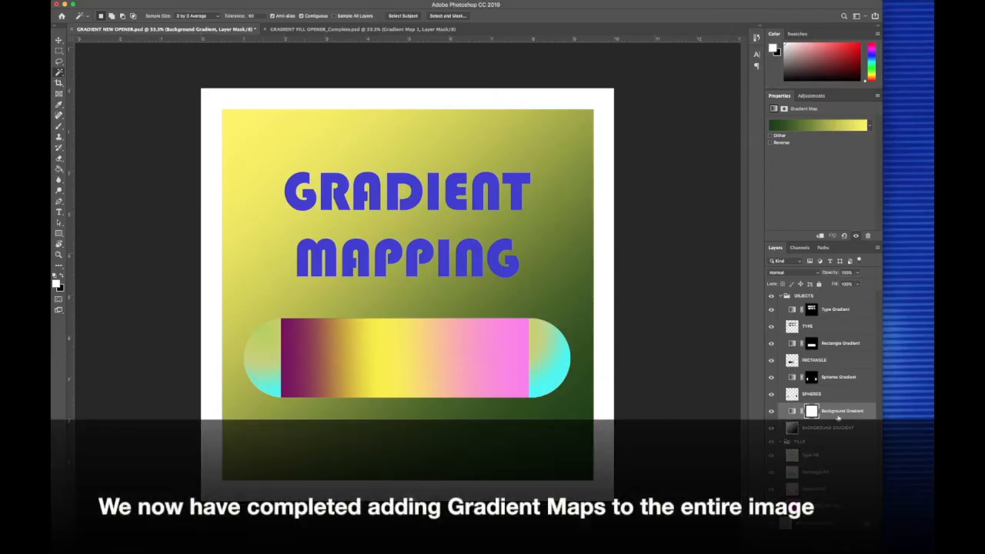